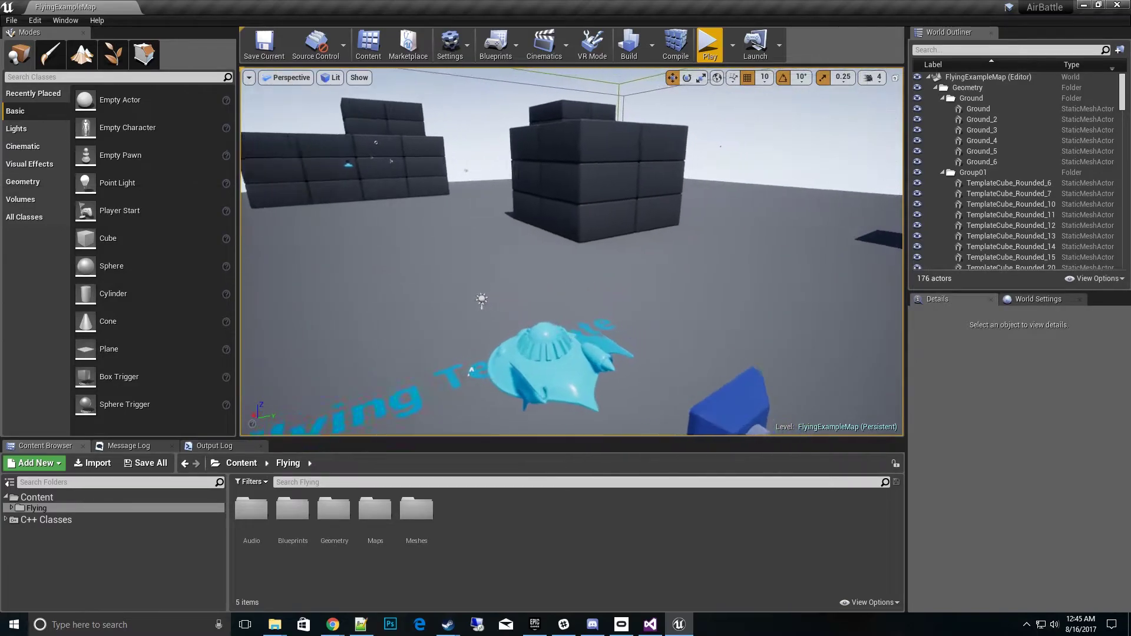
right_click_drag(571, 252, 707, 192)
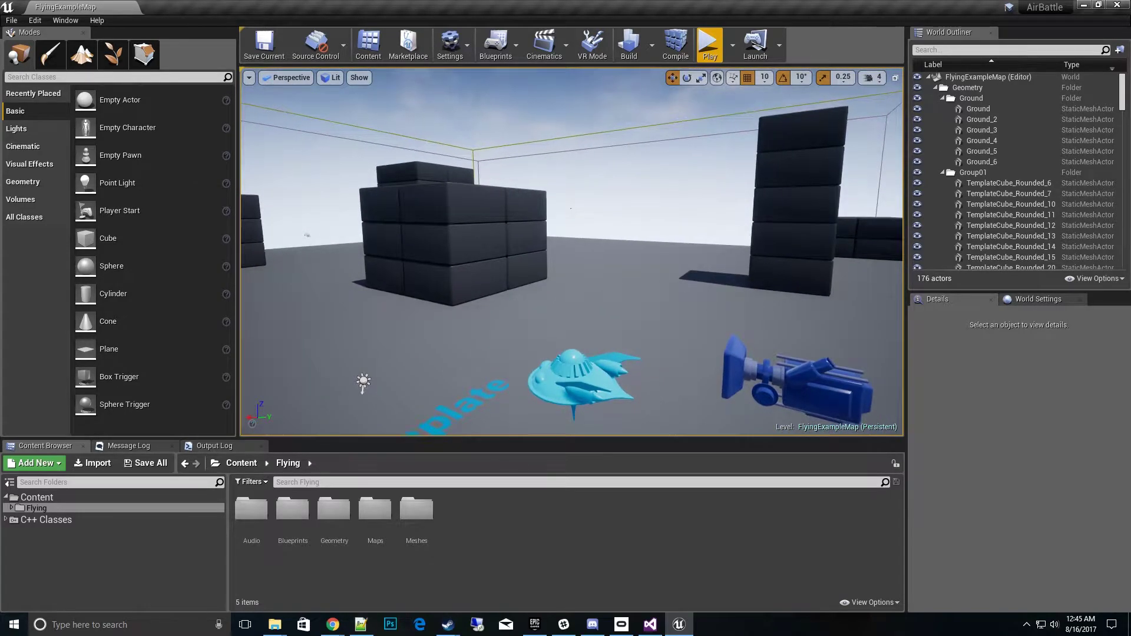
mouse_move(571, 251)
right_mouse_down()
mouse_move(654, 262)
mouse_move(633, 277)
mouse_move(578, 271)
right_mouse_up()
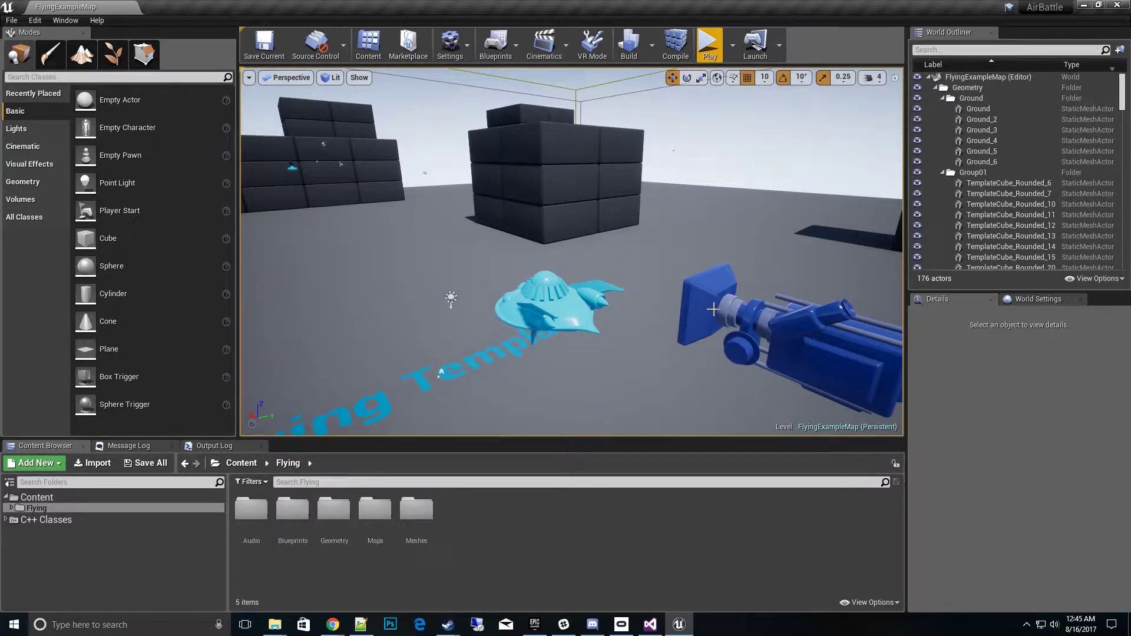
right_click_drag(713, 309, 671, 349)
key("w")
key("s")
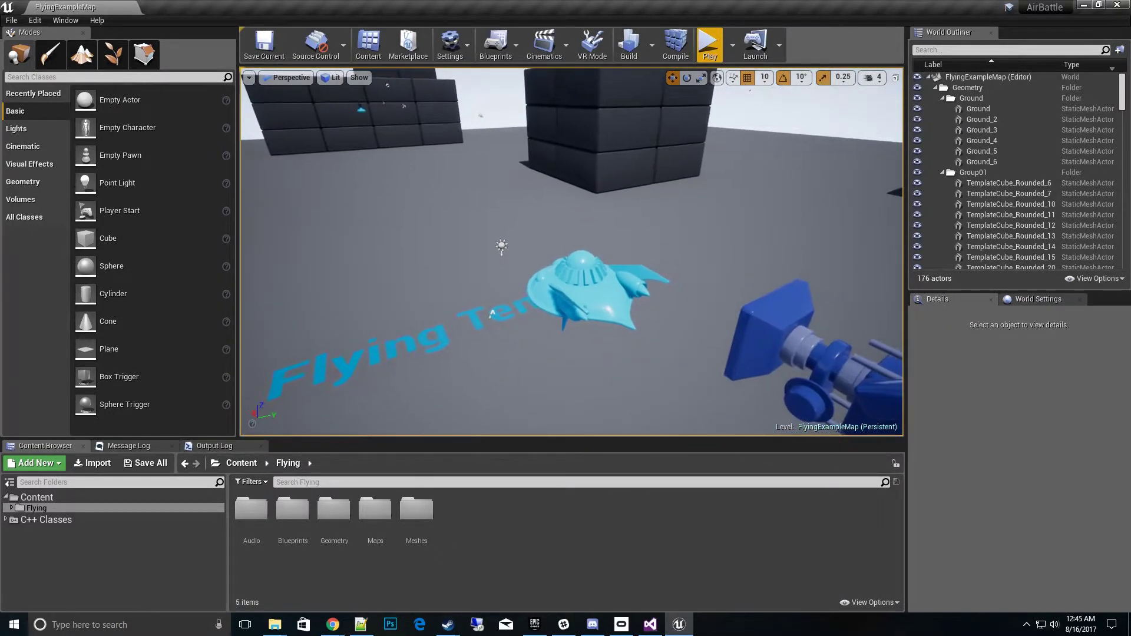
Step: Play-test the flying map in the editor, fly the ship between the blocks, and stop the session
left_click(710, 46)
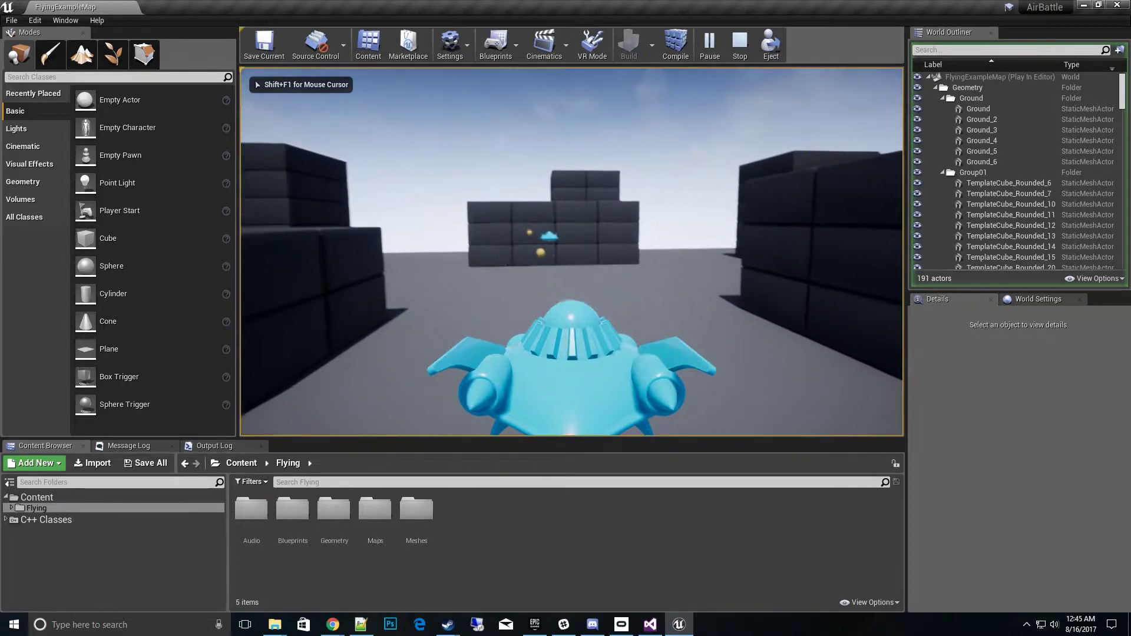
key("s")
key("w")
key("d")
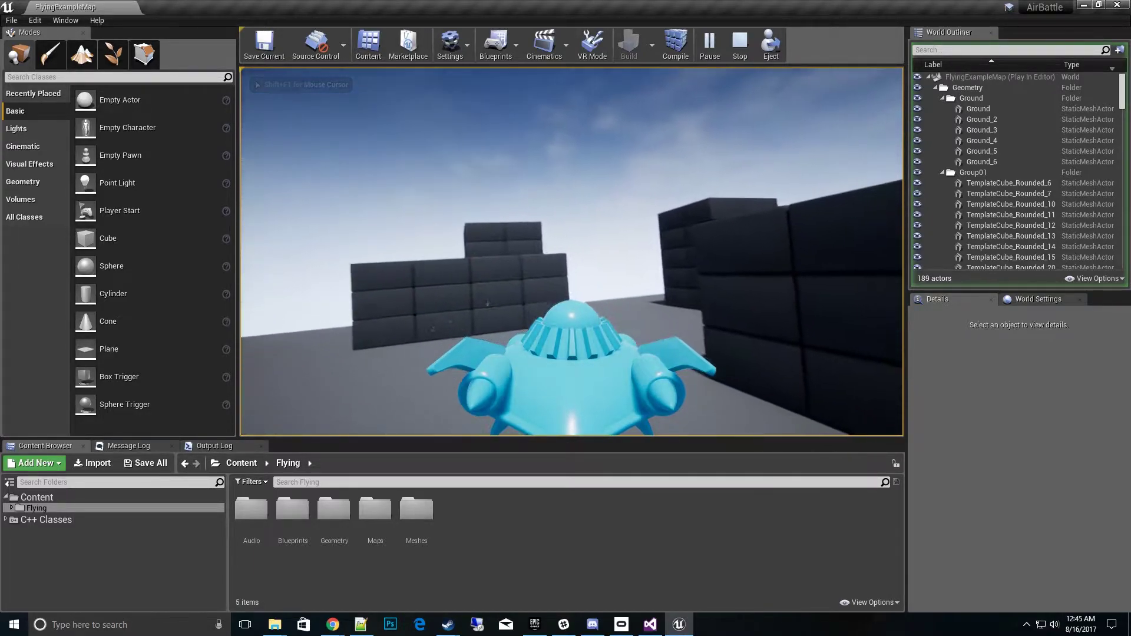
key("a")
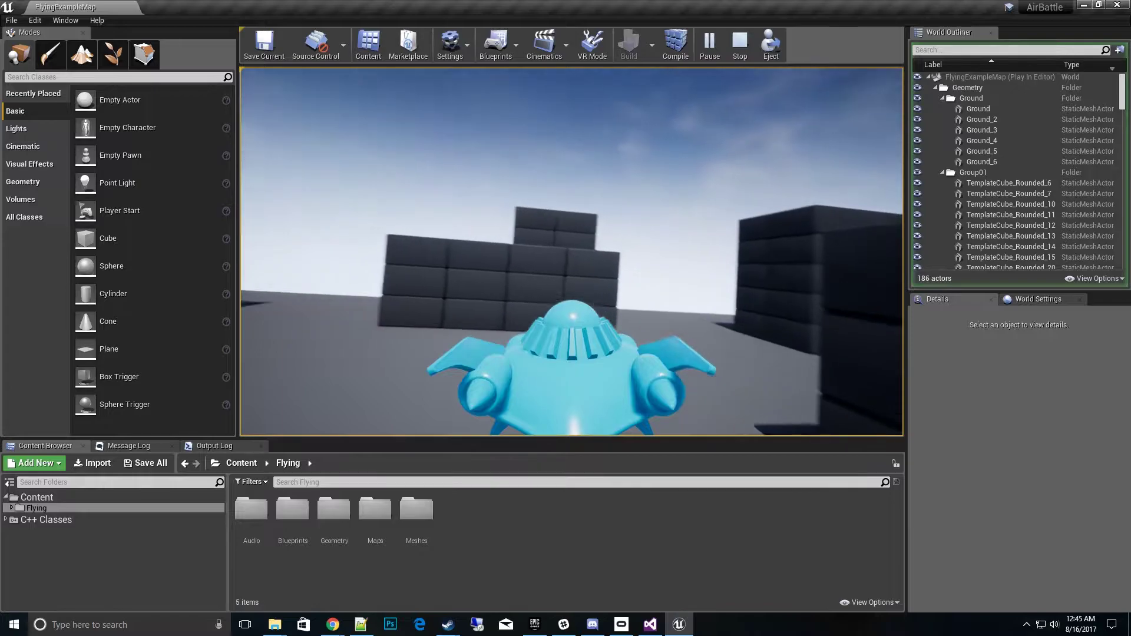
key("Escape")
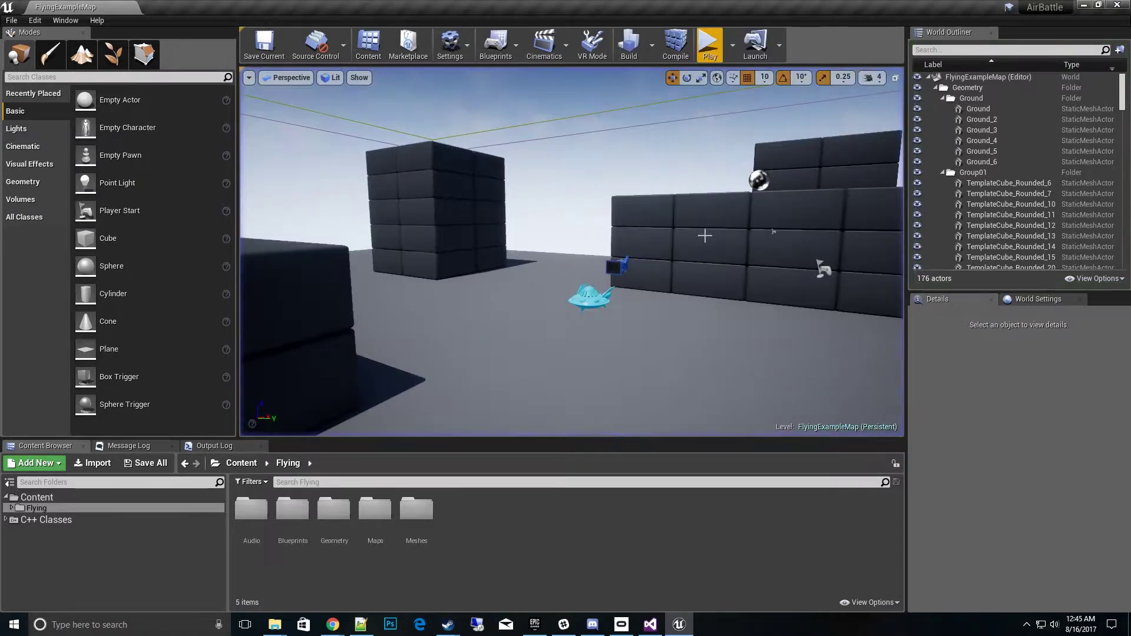
right_click_drag(705, 236, 760, 284)
key("w")
key("w")
key("w")
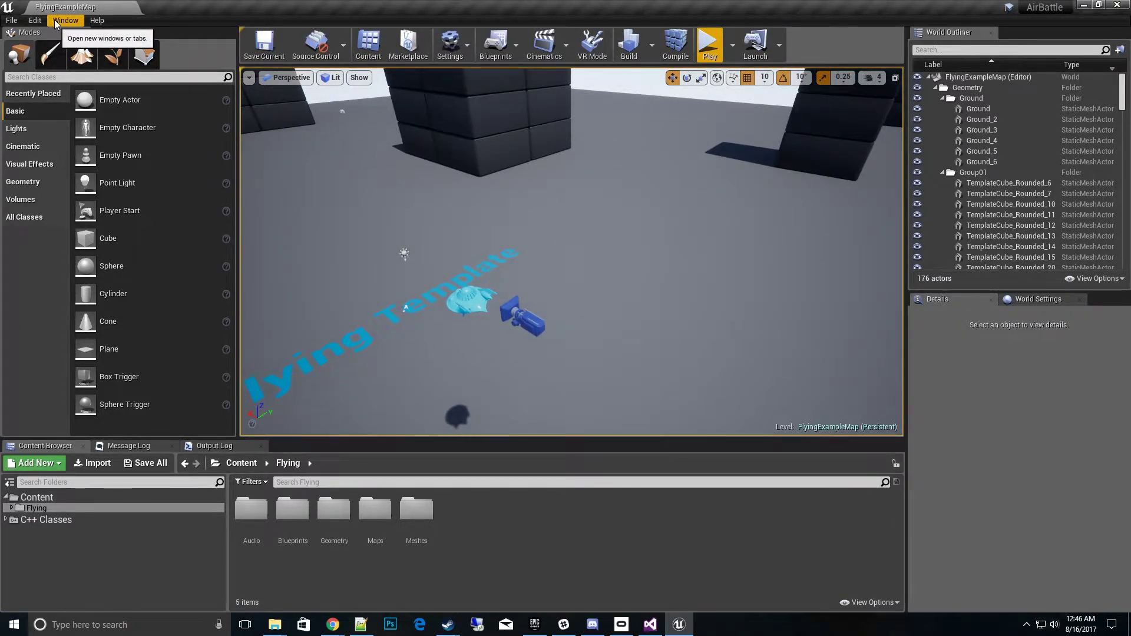
Step: Open the plugin manager and enable the Online Framework Plugin in the Online Platform category
left_click(35, 20)
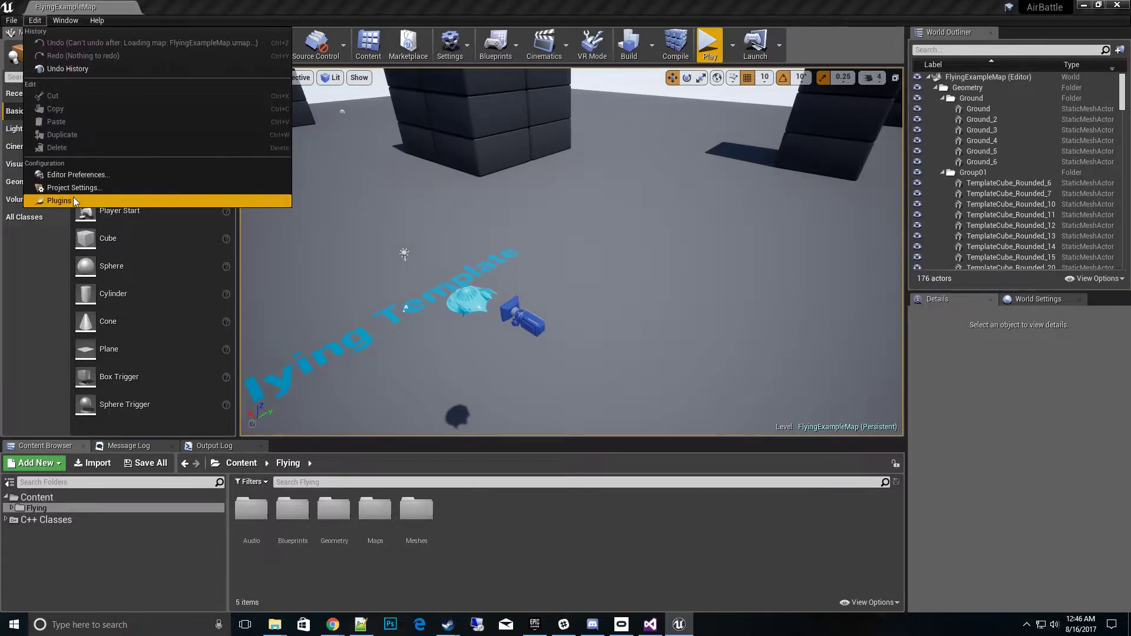
left_click(65, 201)
scroll(510, 247, "down", 3)
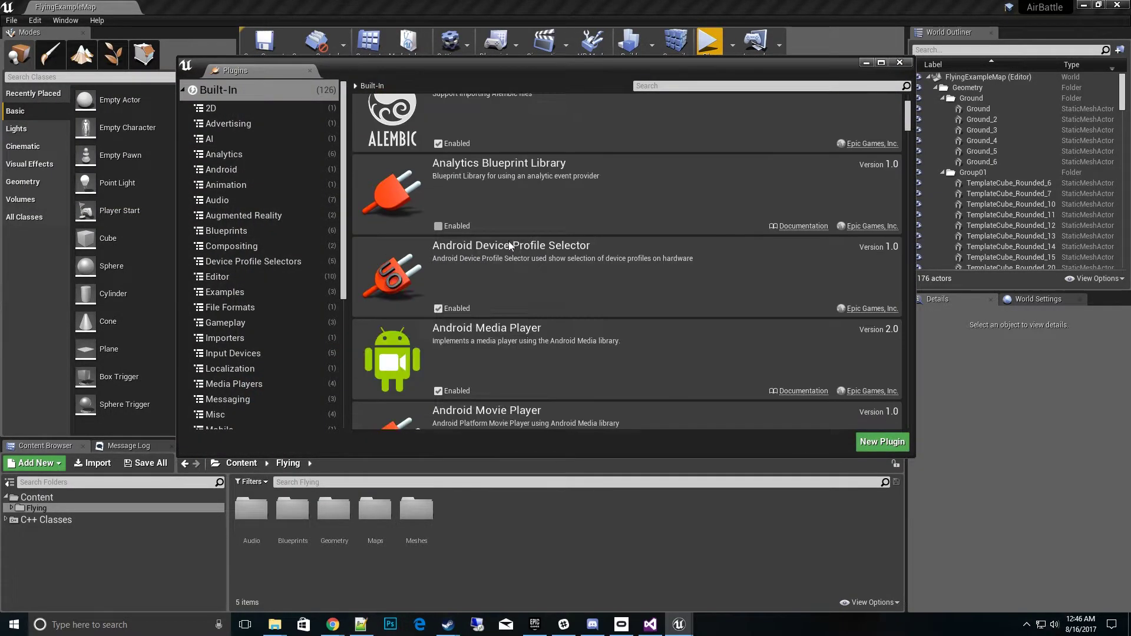
scroll(285, 288, "down", 5)
left_click(285, 319)
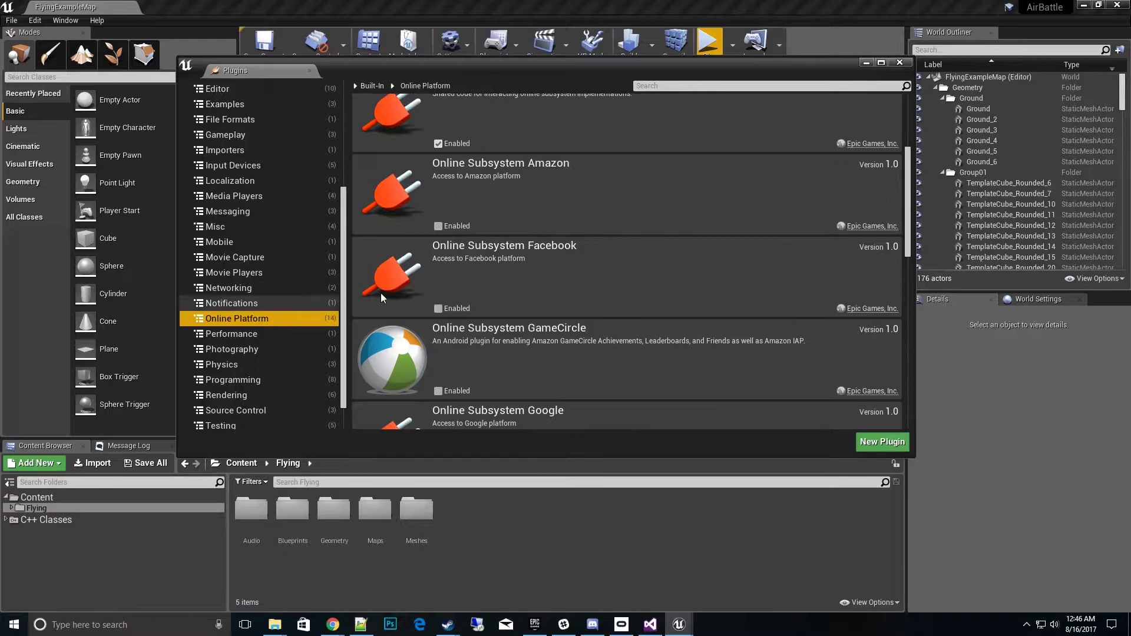
scroll(465, 203, "up", 4)
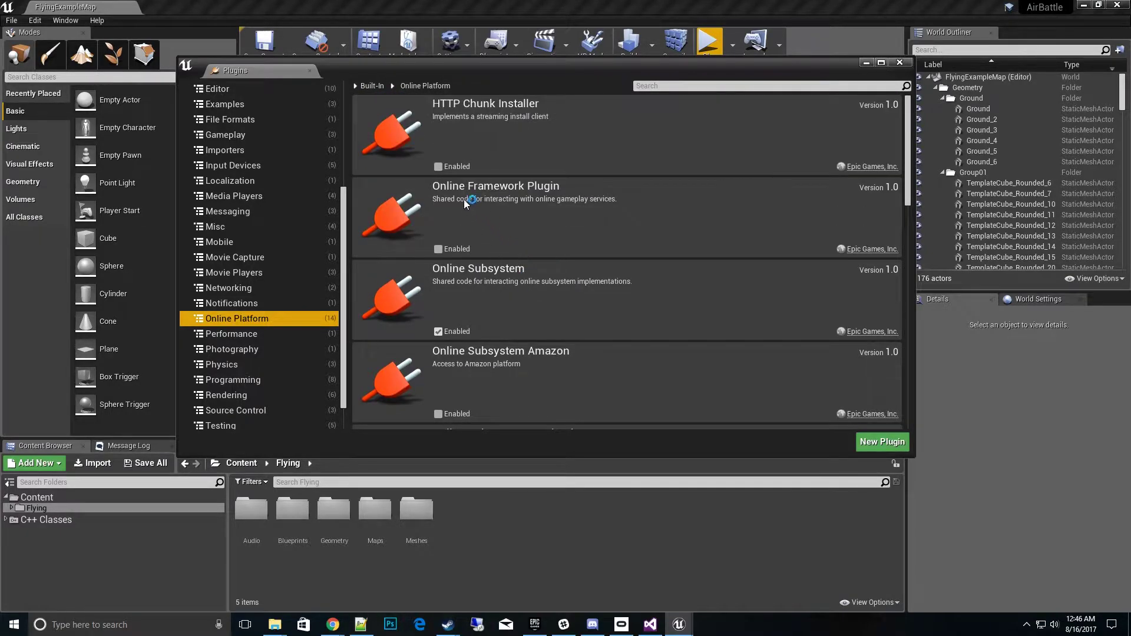
left_click(438, 249)
Step: Enable the Online Subsystem Steam plugin and restart the editor to apply the plugin changes
scroll(536, 319, "down", 5)
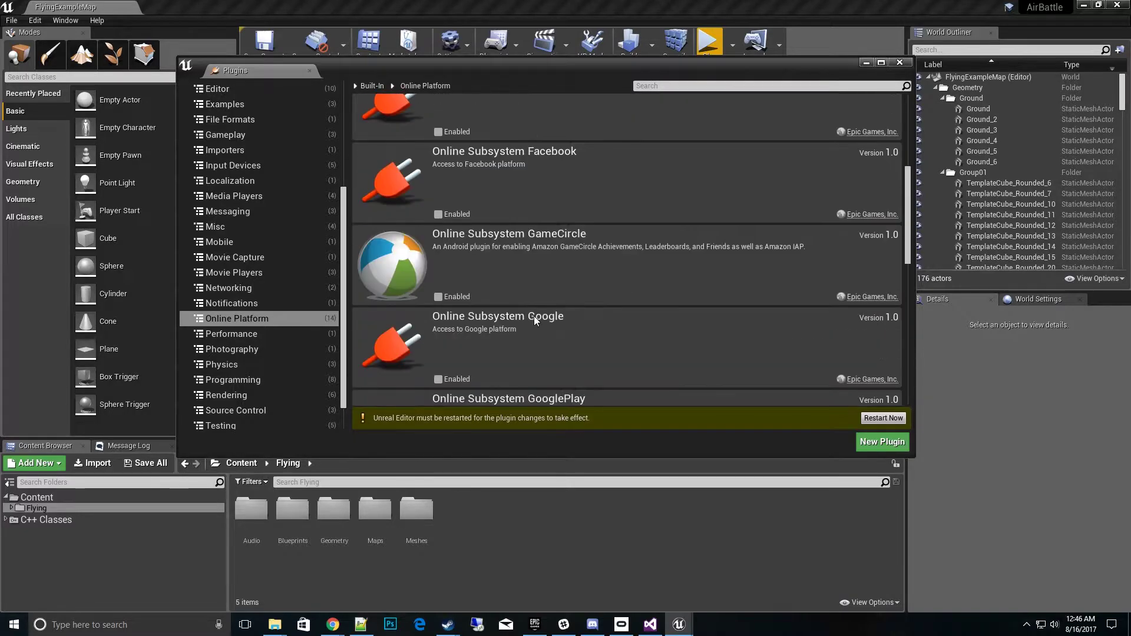
scroll(535, 320, "down", 6)
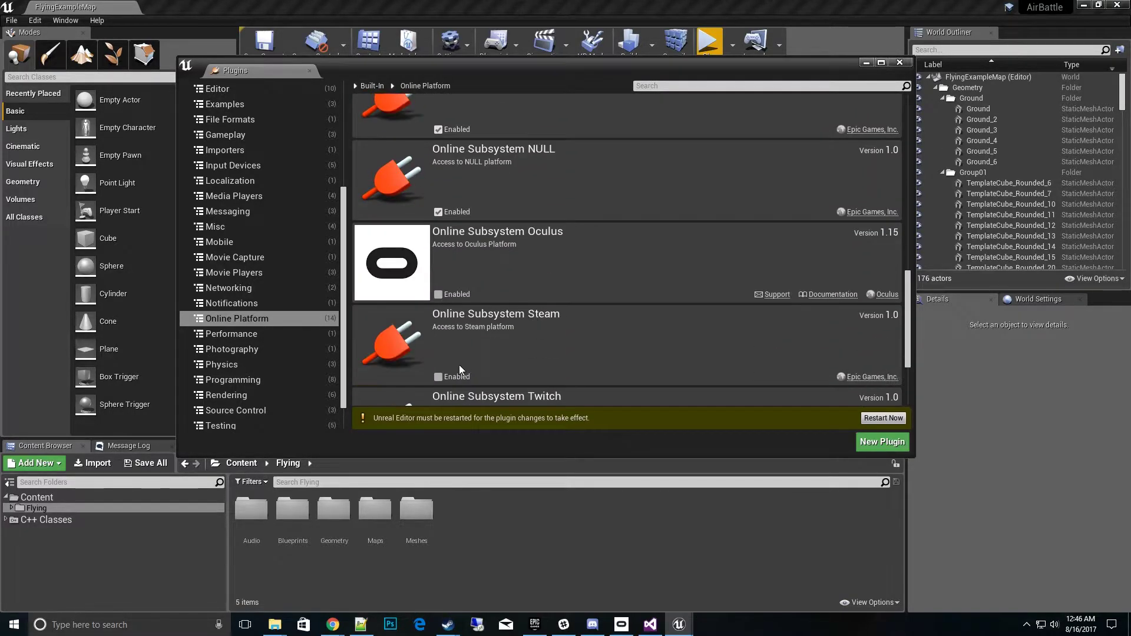
left_click(439, 377)
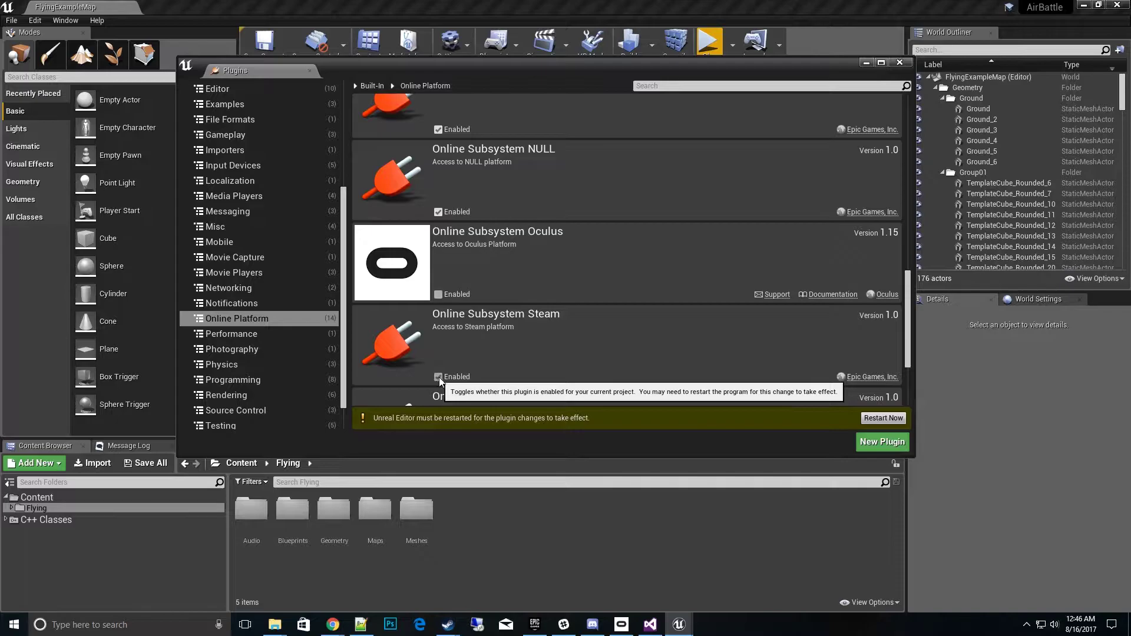
left_click(882, 418)
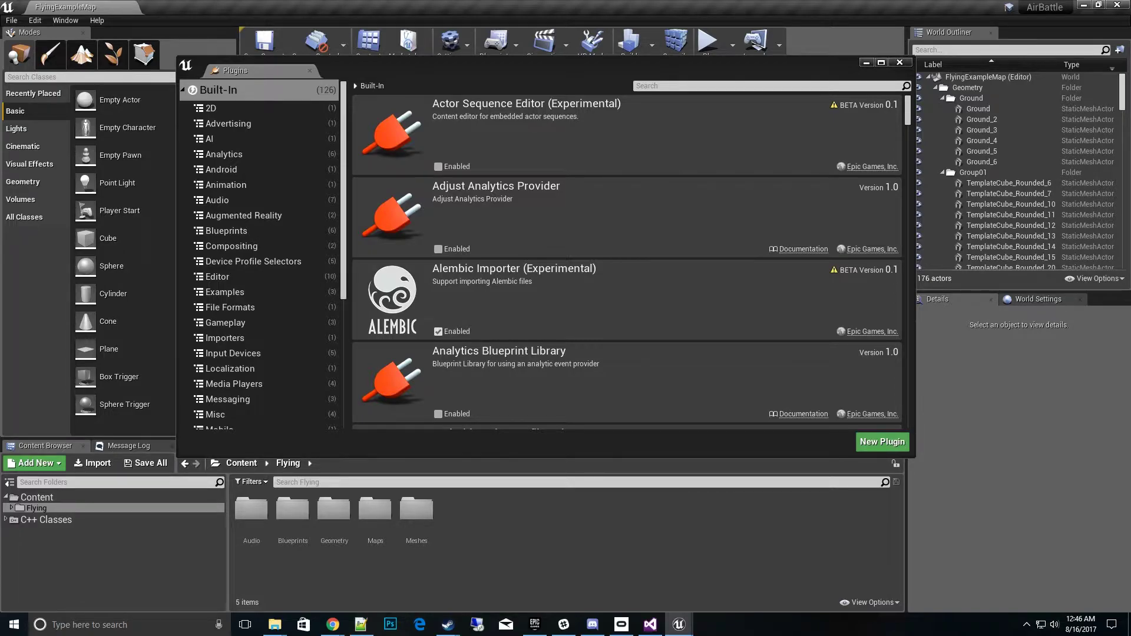
Step: Close the plugin manager and the Unreal Editor, and switch to the AirBattle project folder in File Explorer
left_click(898, 63)
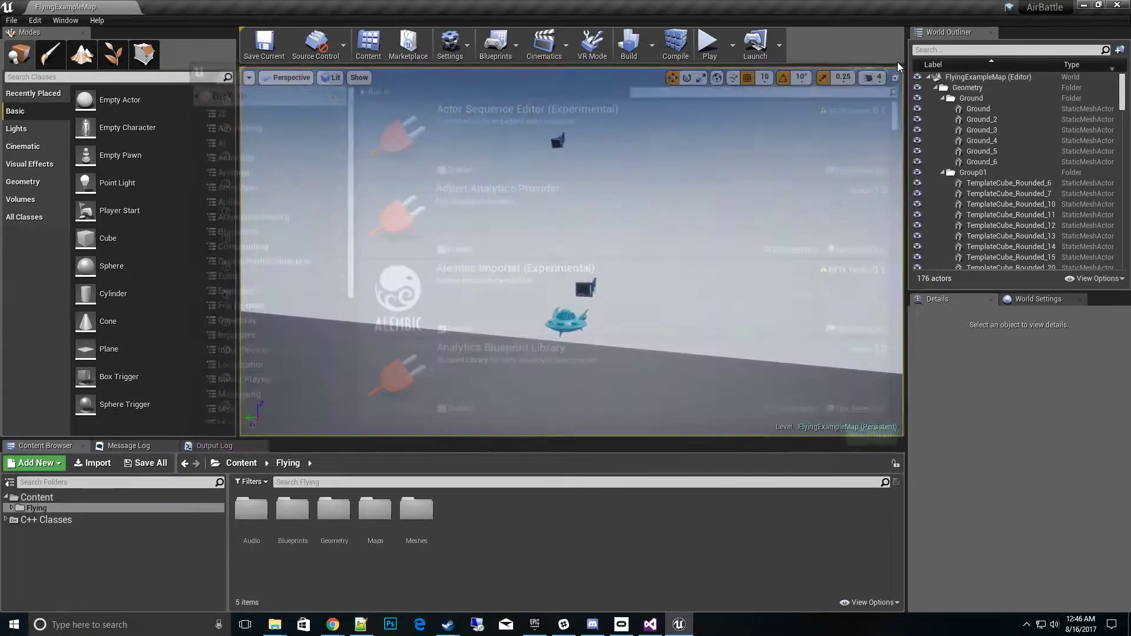
left_click(1123, 8)
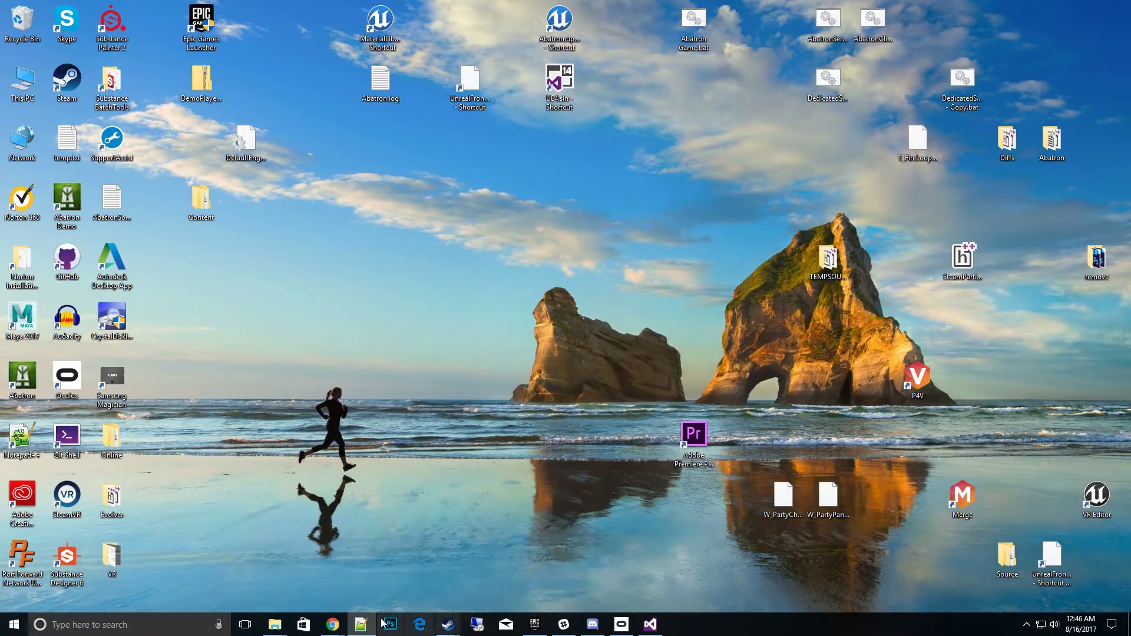
mouse_move(269, 634)
left_click(250, 584)
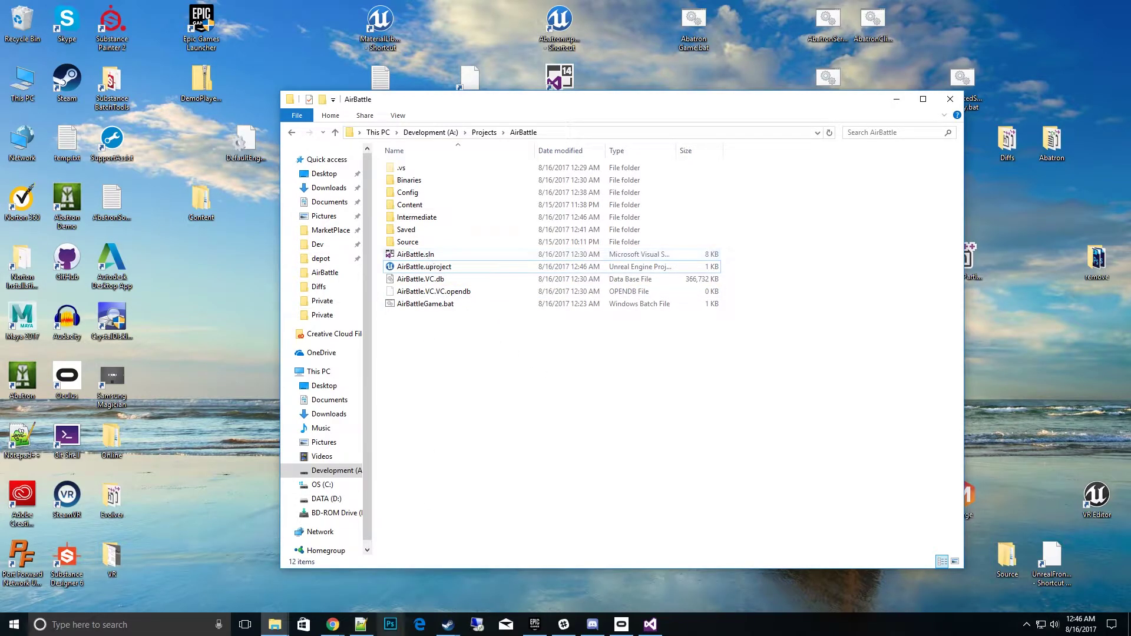
Step: Switch to Visual Studio and open DefaultEngine.ini from the AirBattle project's Config folder
left_click(650, 624)
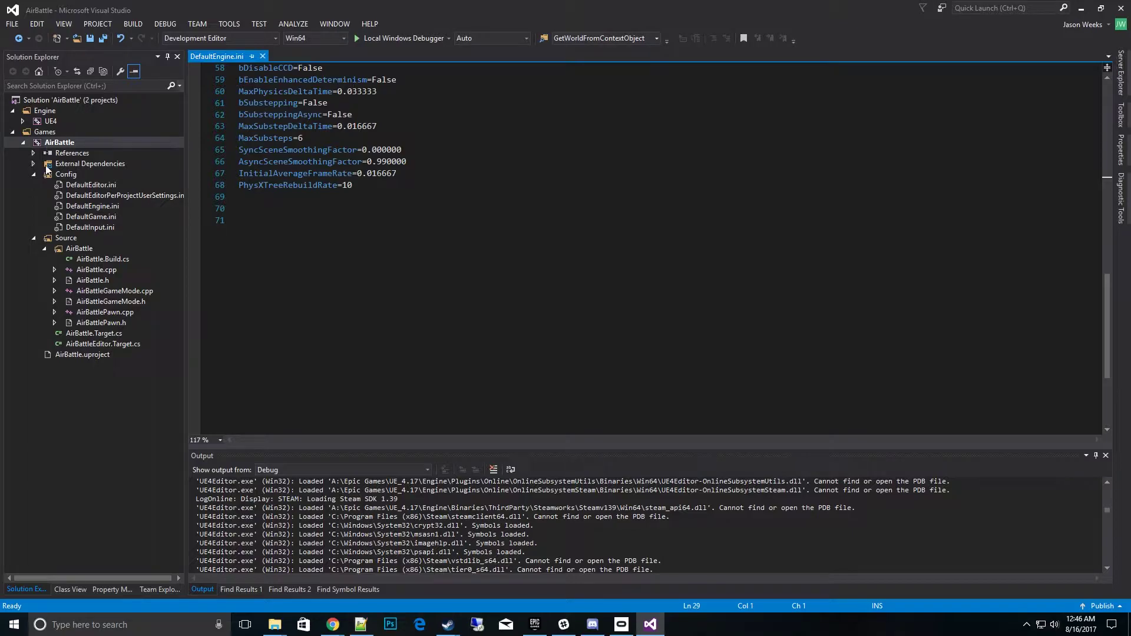
double_click(98, 207)
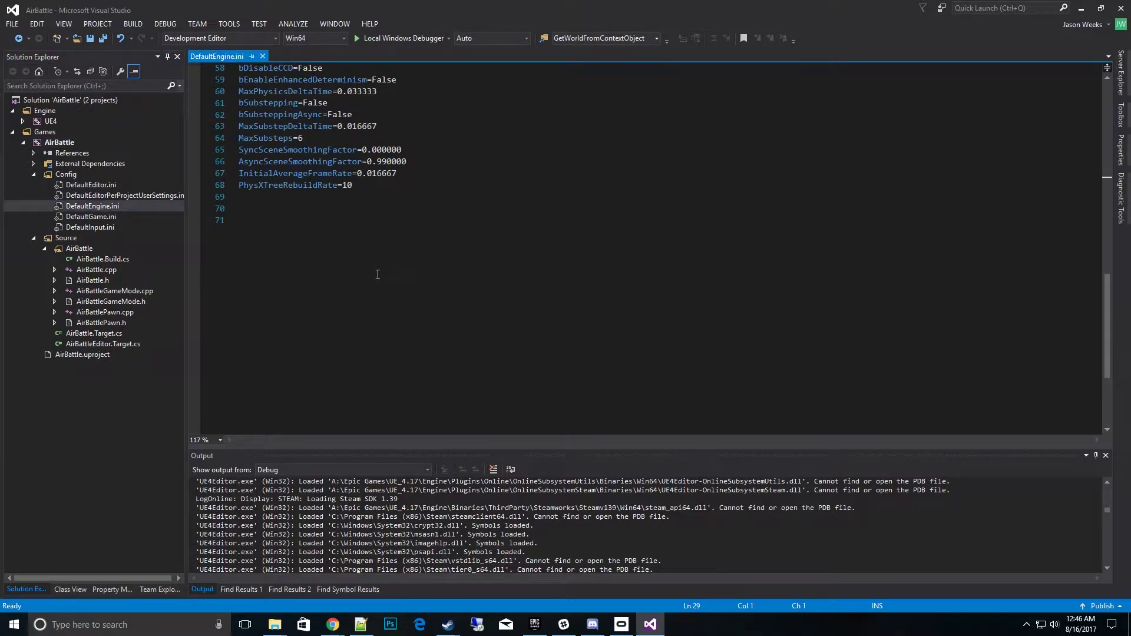
scroll(378, 275, "up", 3, "ctrl")
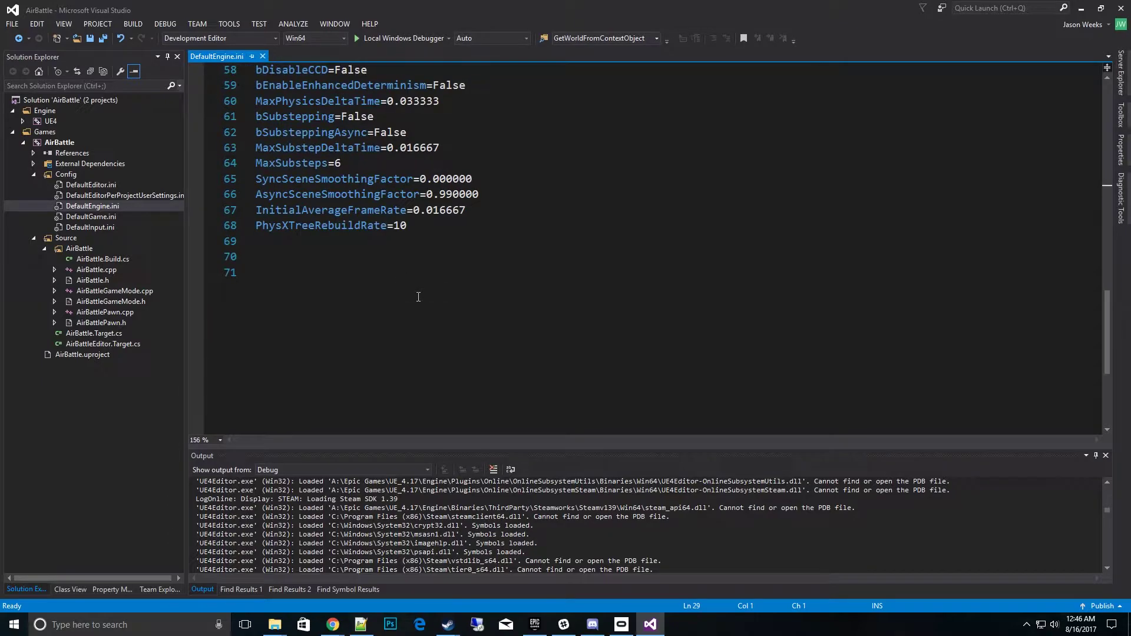
scroll(416, 298, "up", 1, "ctrl")
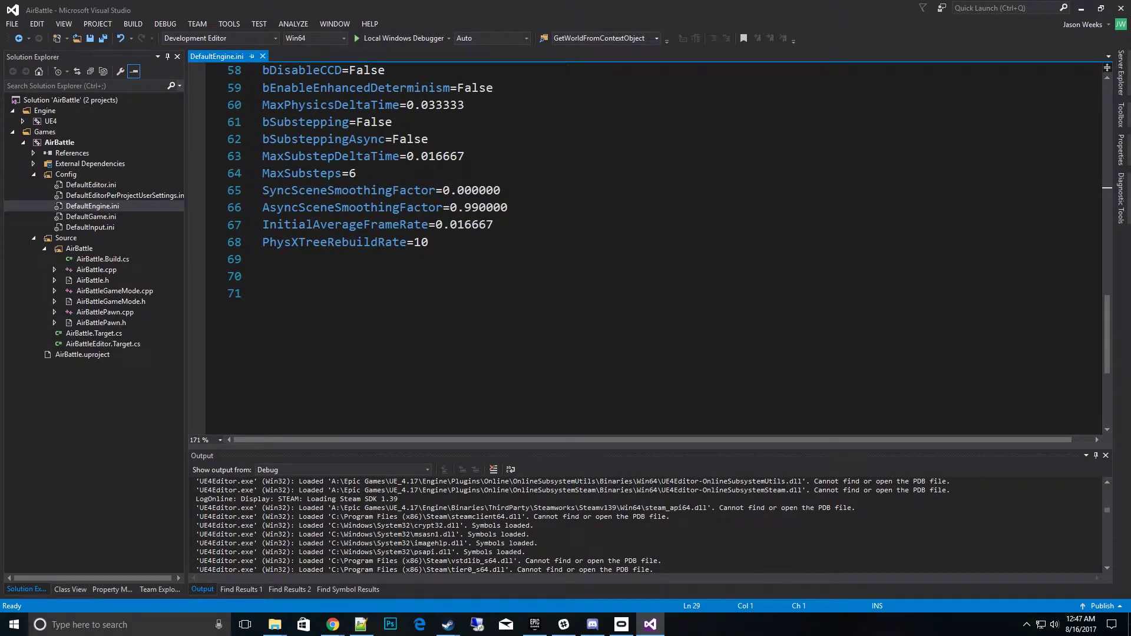
Step: Add an [OnlineSubsystem] section containing DefaultPlatformService=Steam at the end of DefaultEngine.ini
scroll(790, 265, "up", 4)
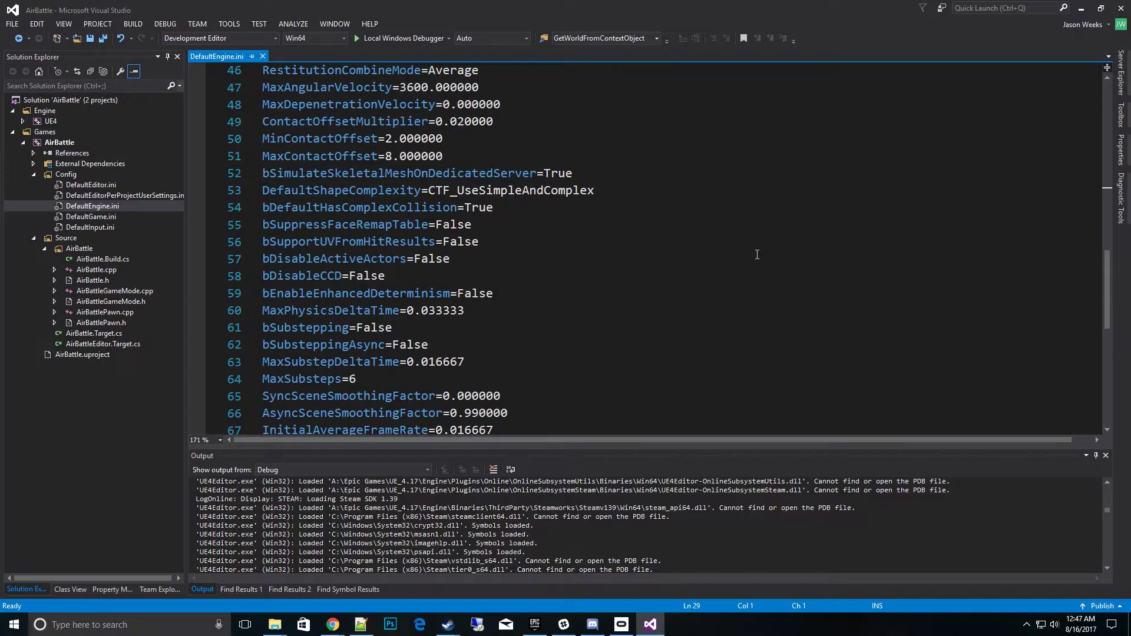
scroll(757, 254, "down", 3)
scroll(756, 255, "up", 17)
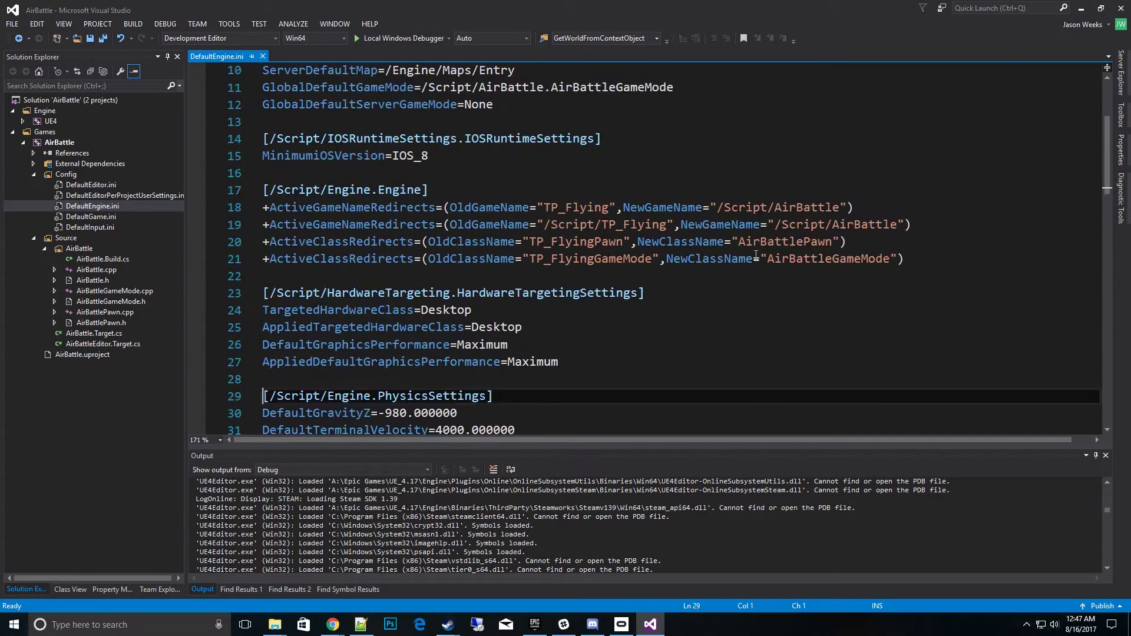
scroll(756, 255, "down", 19)
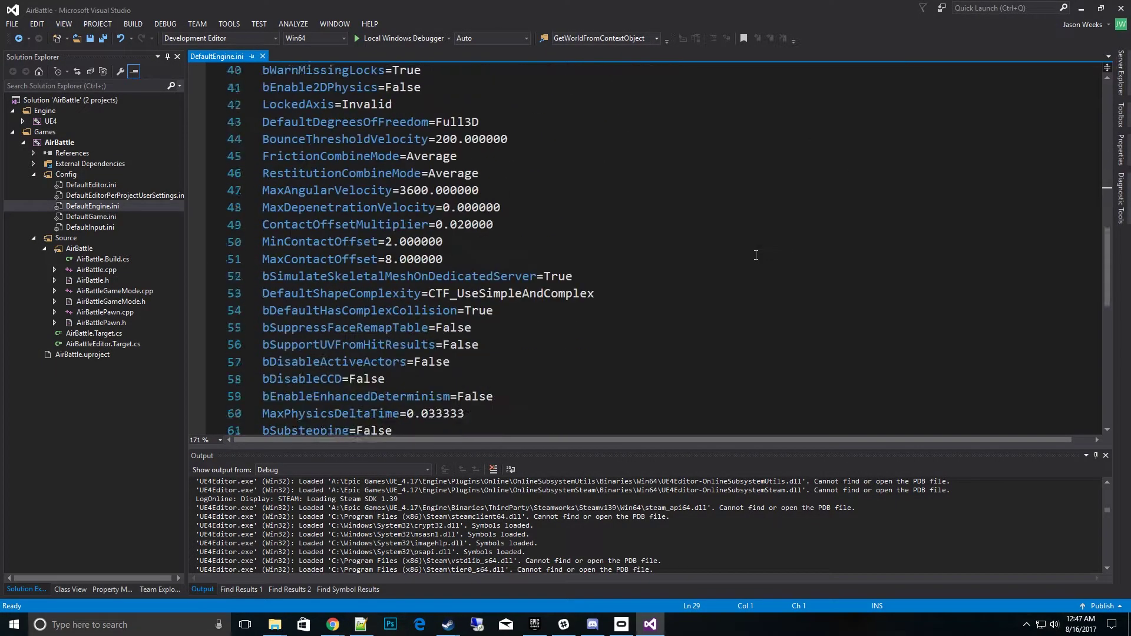
left_click(591, 263)
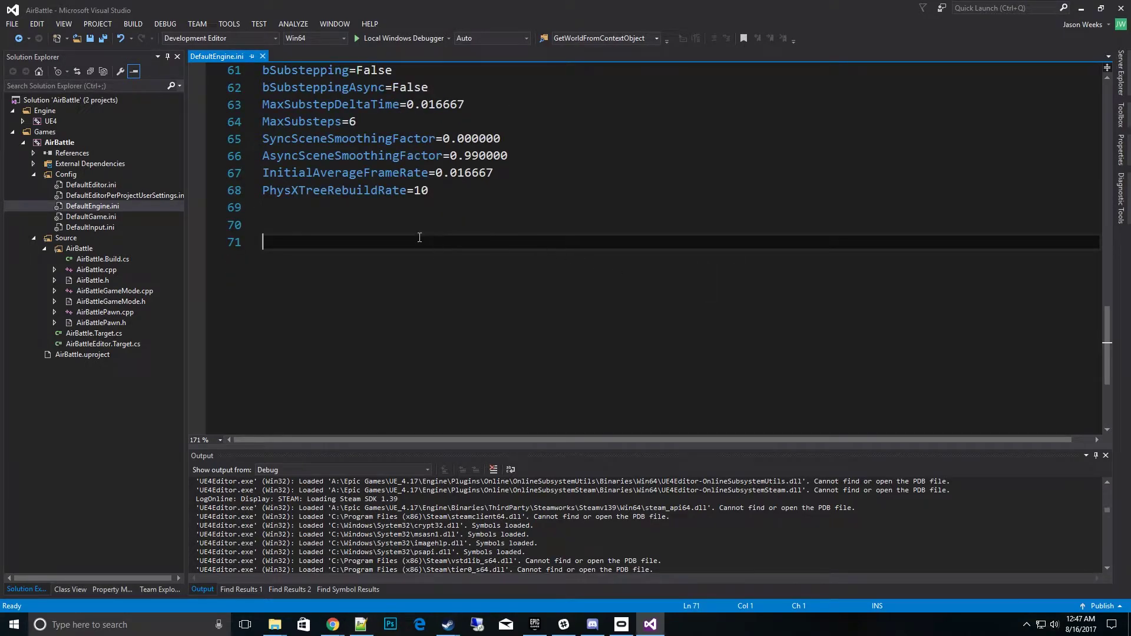
key("Up")
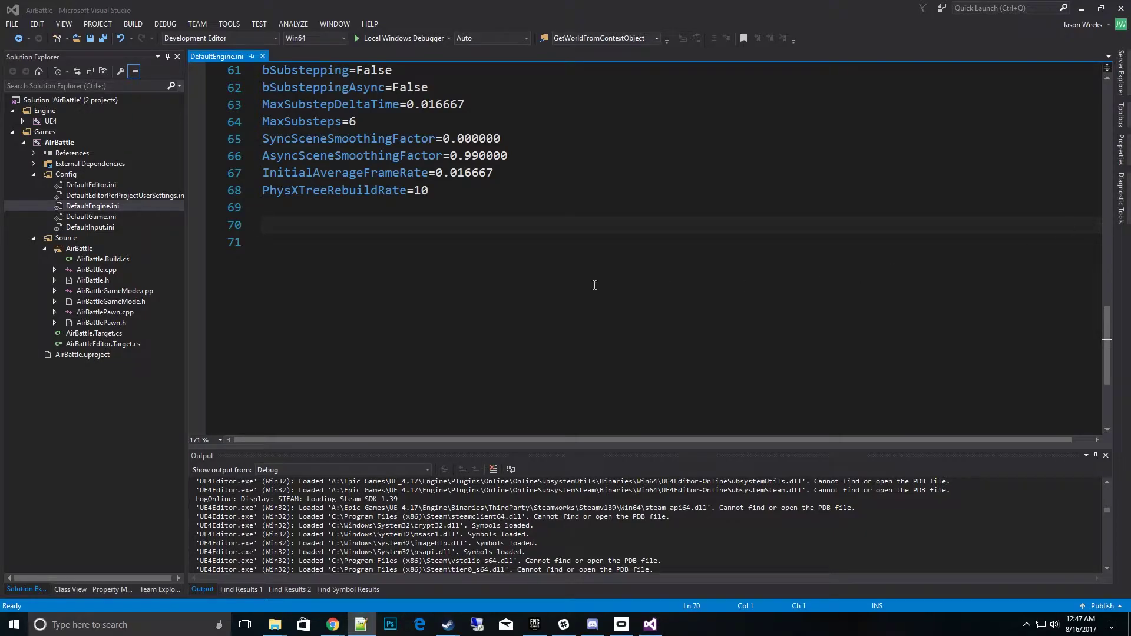
type("[OnlineSubsystem] DefaultPlatformService=Steam")
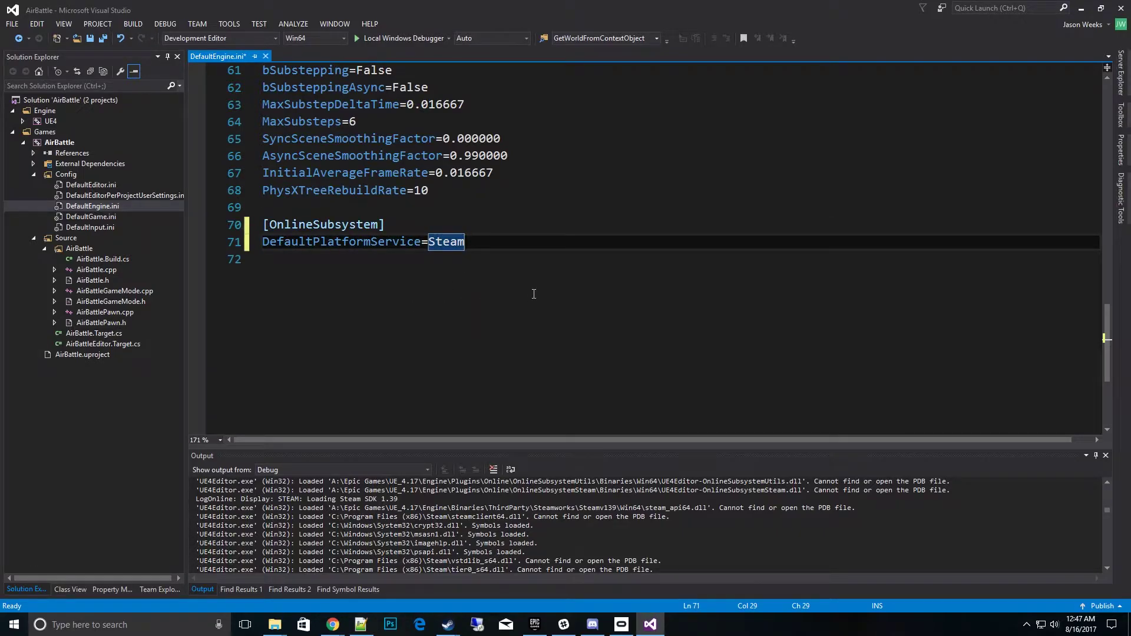
key("Return")
key("Return")
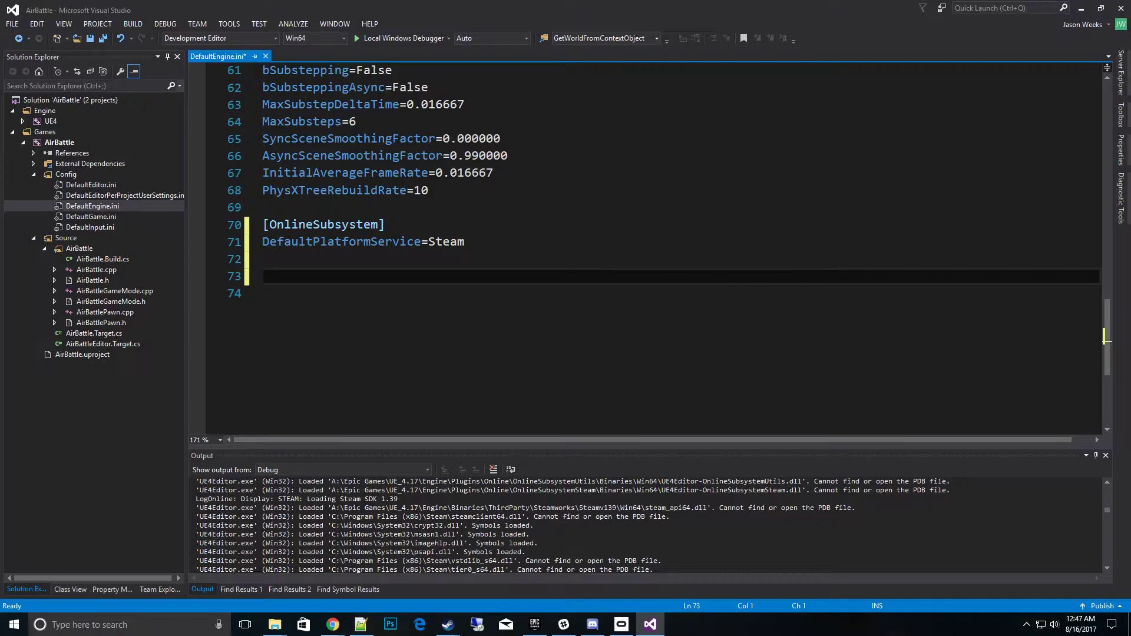
Step: Append an [OnlineSubsystemSteam] section with bEnabled=true, SteamDevAppId=480, GameServerQueryPort=27015, bRelaunchInSteam=false, GameVersion=1.0.0.0, bVACEnabled=1, bAllowP2PPacketRelay=true and P2PConnectionTimeout=90
key("alt+Tab")
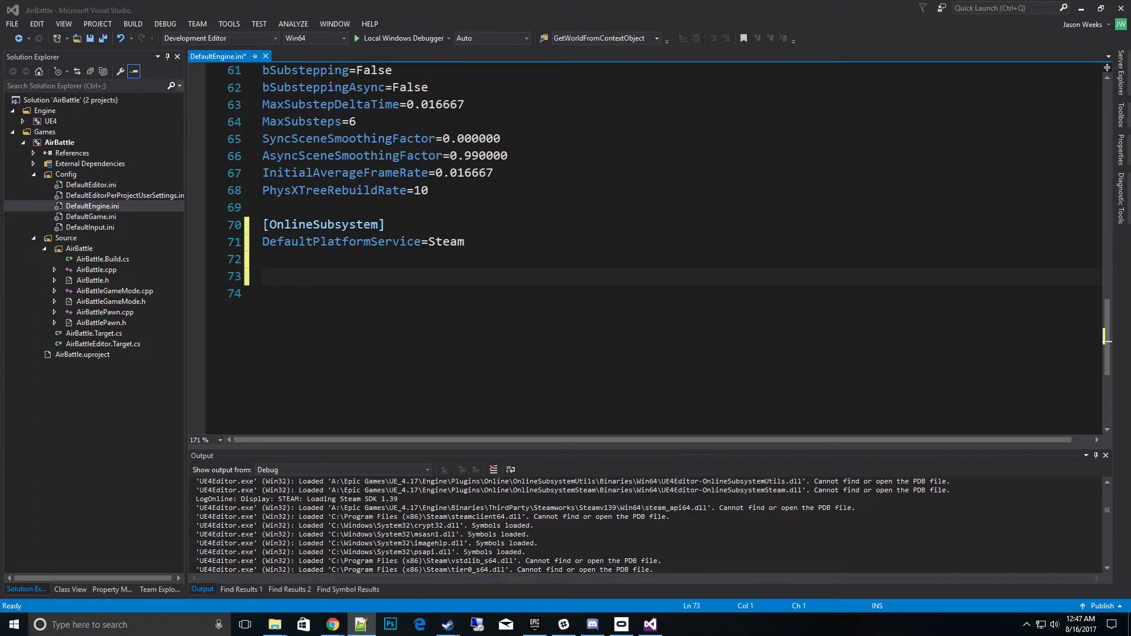
key("alt+Tab")
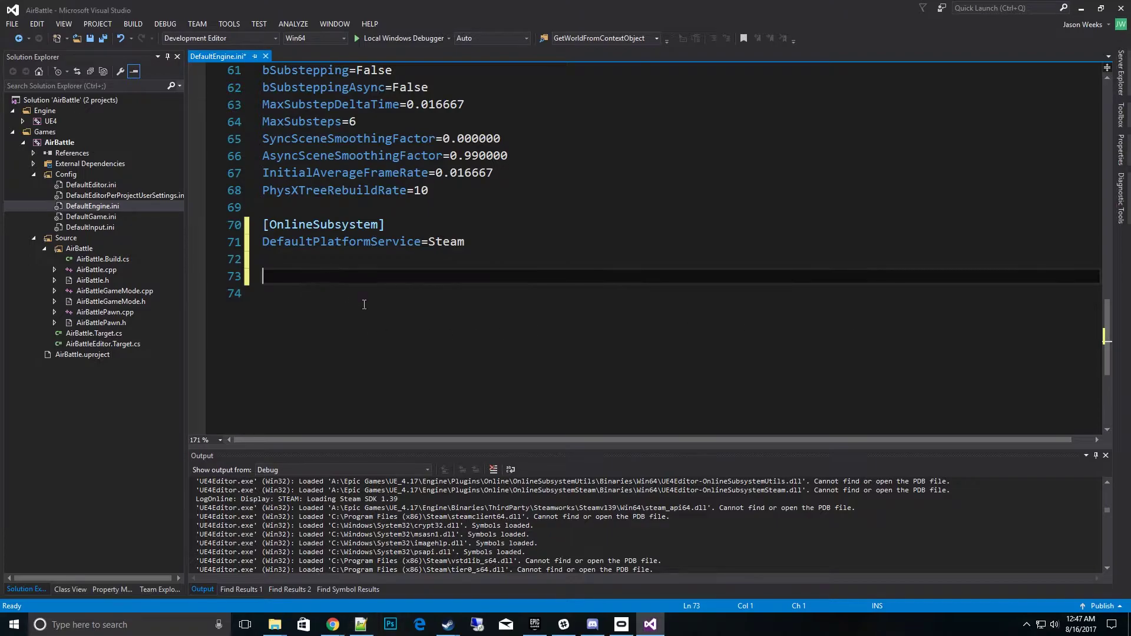
type("[OnlineSubsystemSteam] bEnabled=true SteamDevAppId=480 GameServerQueryPort=27015 bRelaunchInSteam=false GameVersion=1.0.0.0 bVACEnabled=1 bAllowP2PPacketRelay=true P2PConnectionTimeout=90")
scroll(467, 338, "down", 1)
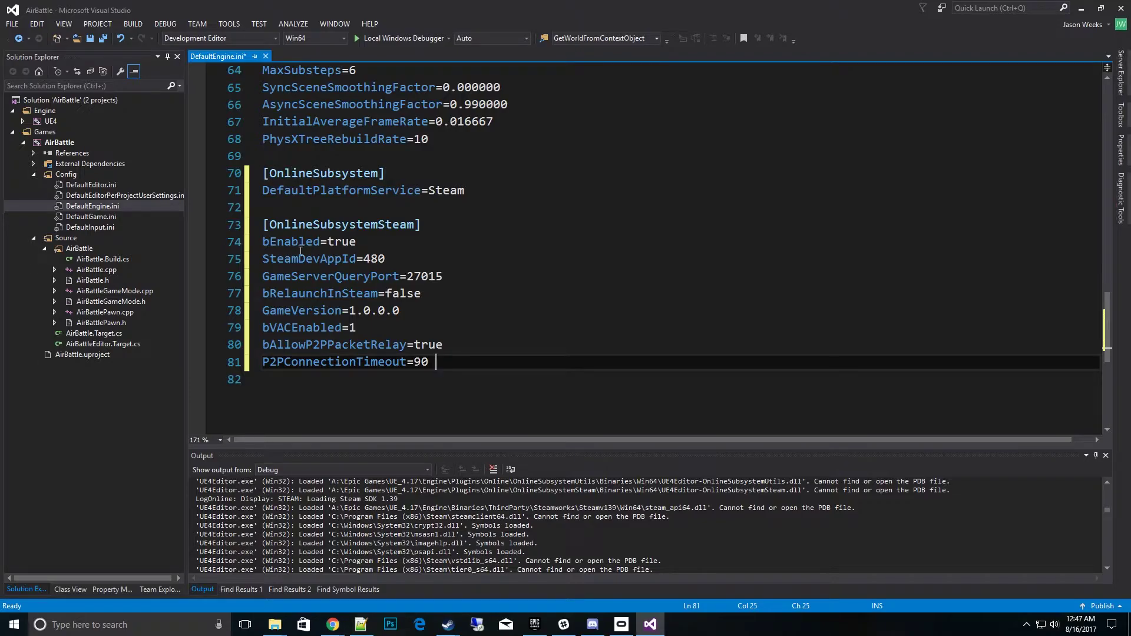
double_click(275, 261)
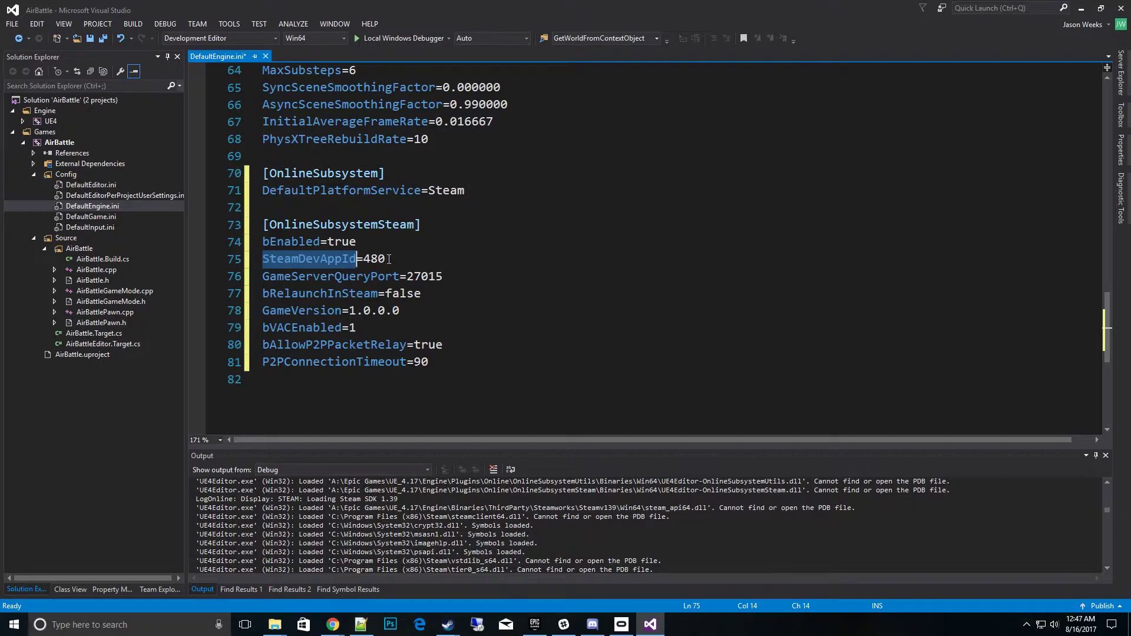
double_click(388, 260)
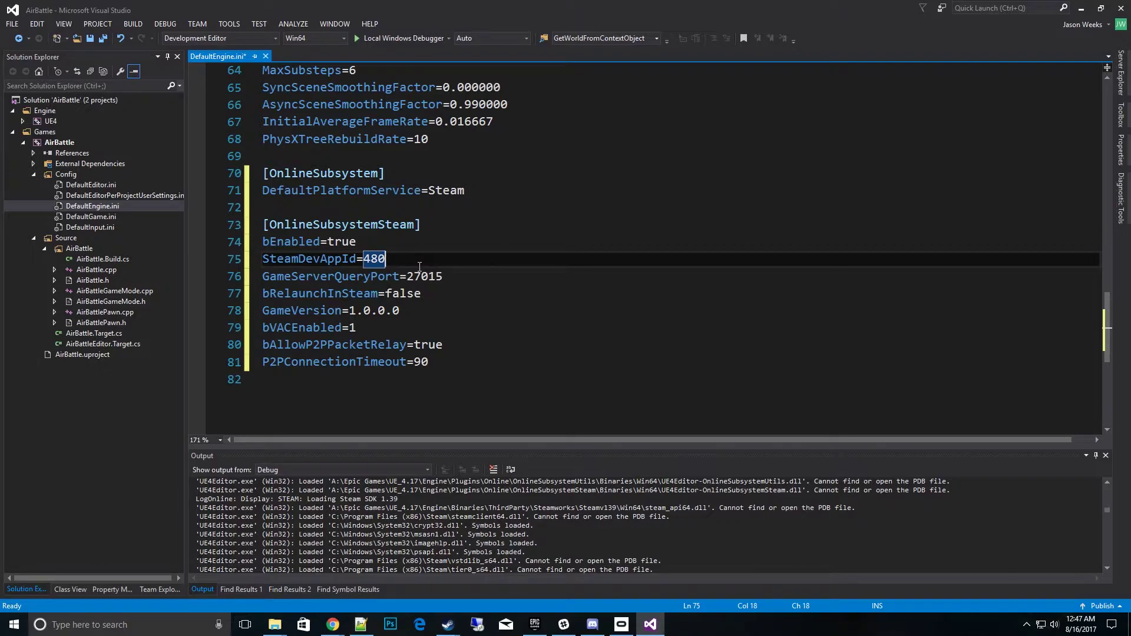
scroll(327, 296, "down", 1)
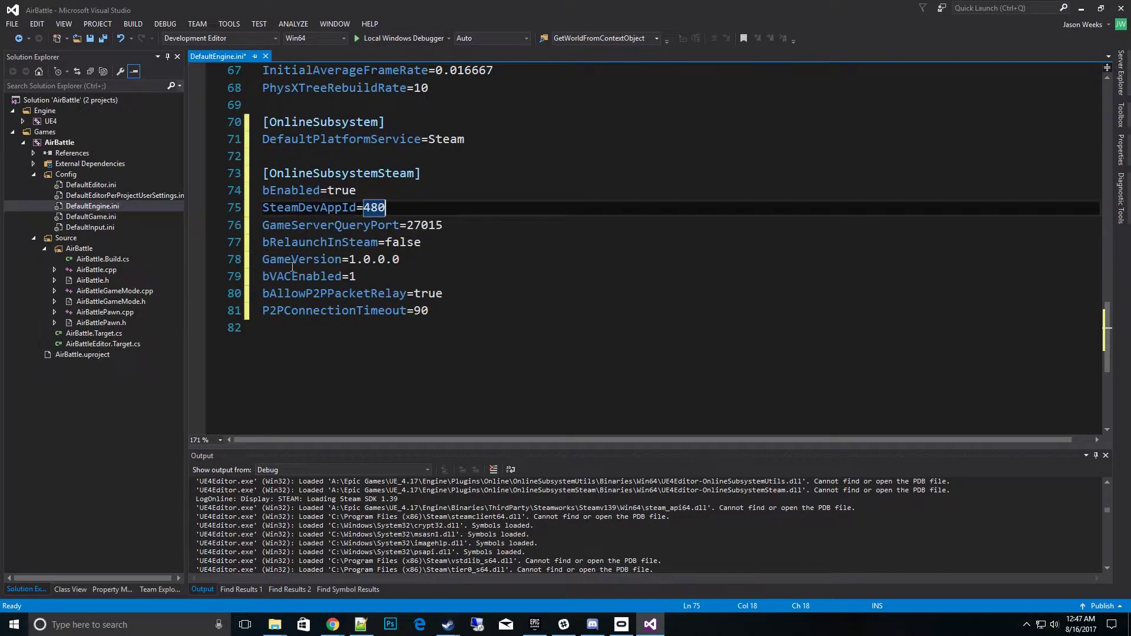
left_click(460, 226)
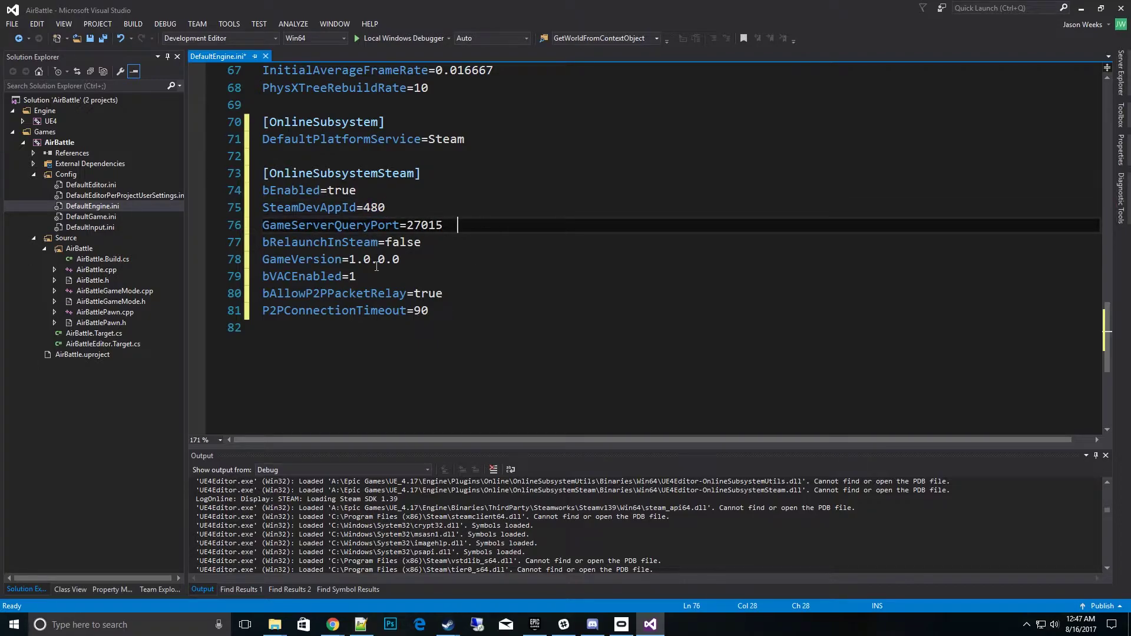
left_click(335, 242)
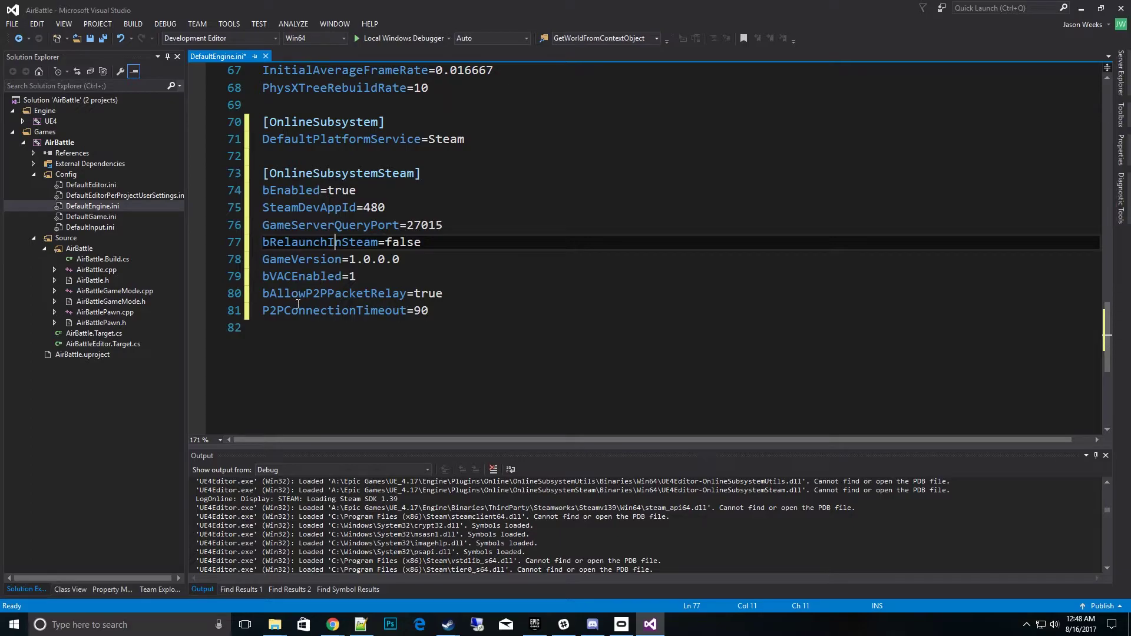
scroll(300, 302, "down", 1)
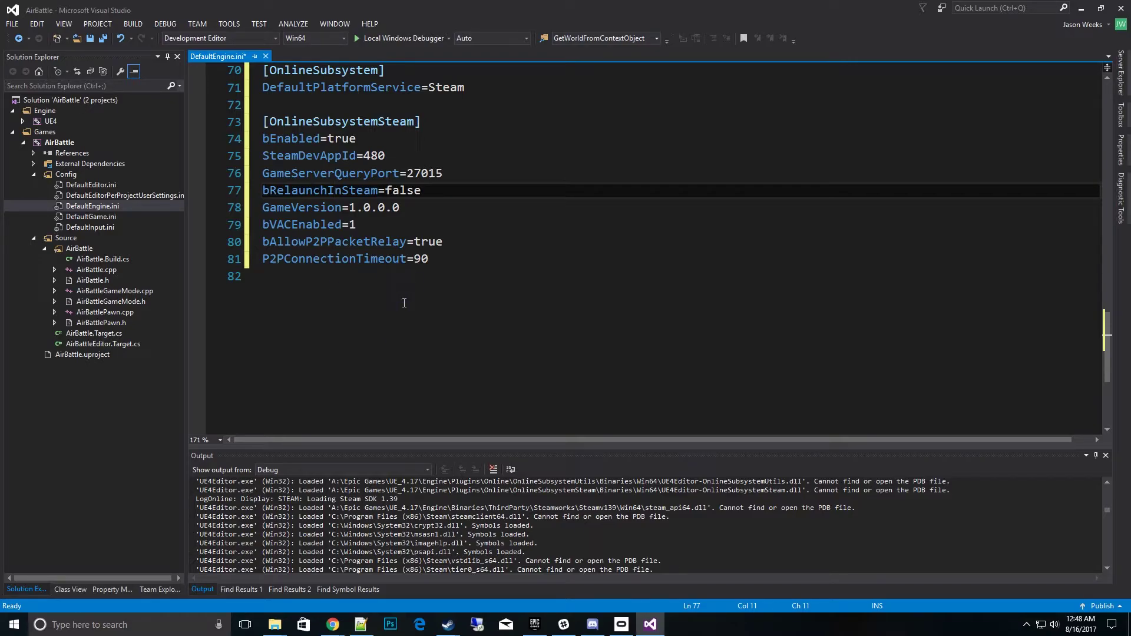
Step: Append a [/Script/Engine.GameEngine] section with !NetDriverDefinitions=ClearArray and a GameNetDriver definition using OnlineSubsystemSteam.SteamNetDriver with OnlineSubsystemUtils.IpNetDriver as fallback
key("alt+Tab")
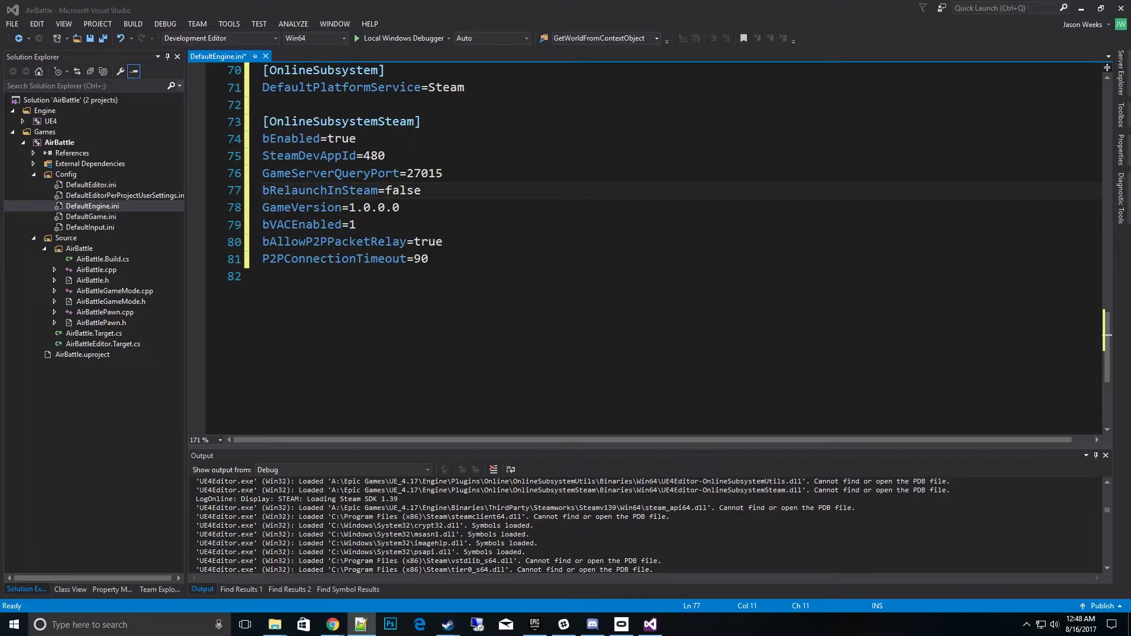
left_click(340, 297)
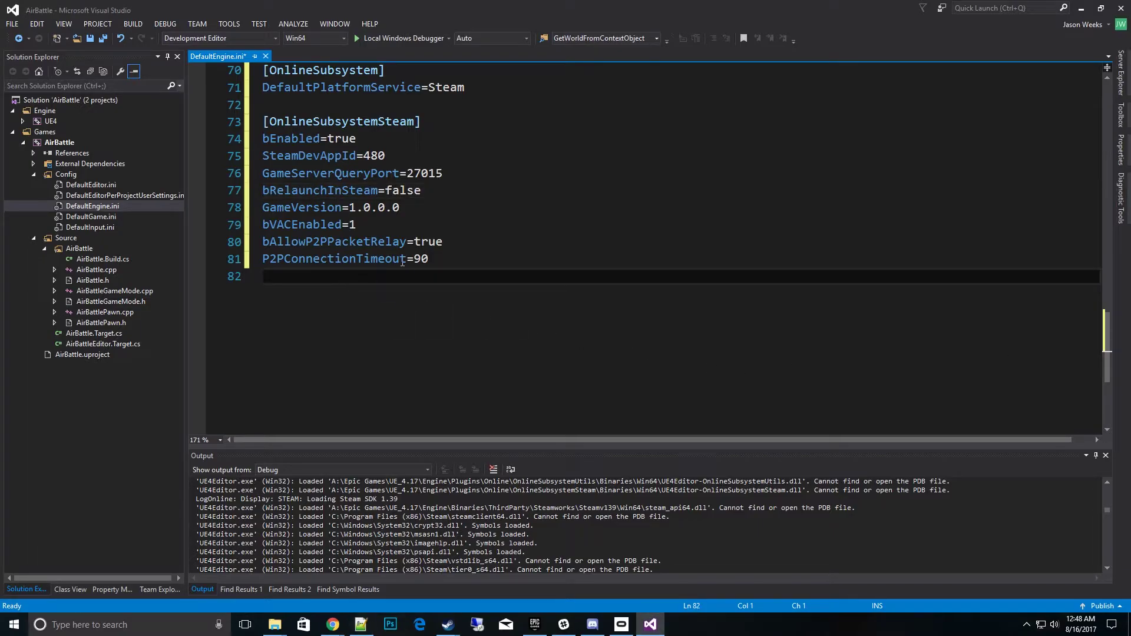
key("Return")
key("ctrl+v")
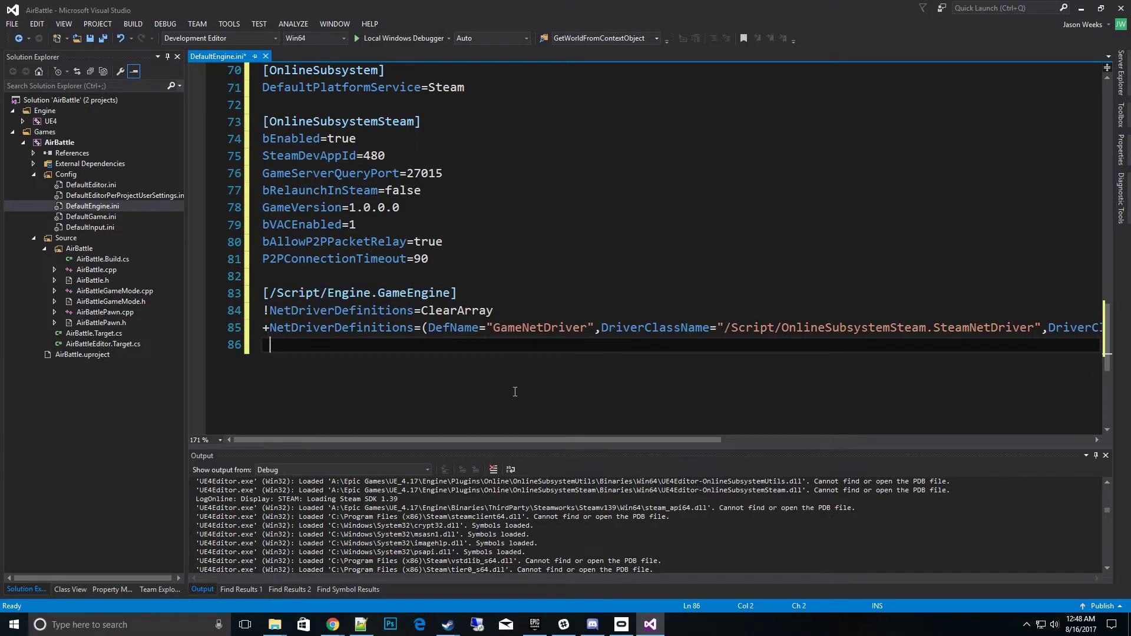
scroll(515, 392, "down", 1)
scroll(612, 414, "down", 2, "ctrl")
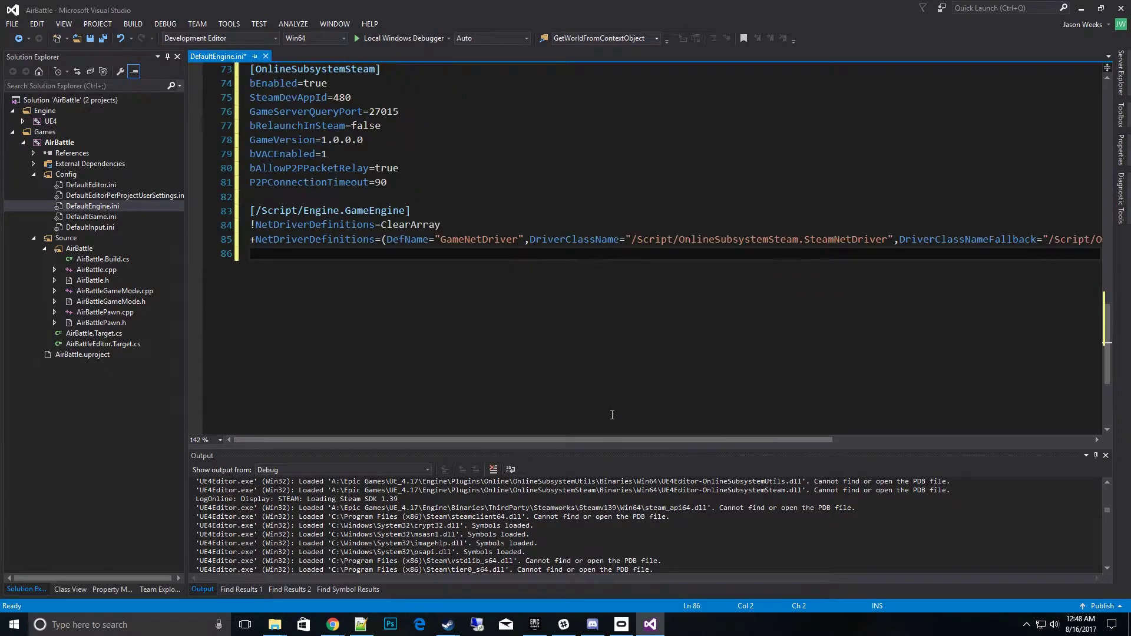
scroll(611, 414, "down", 2, "ctrl")
scroll(612, 413, "down", 1, "ctrl")
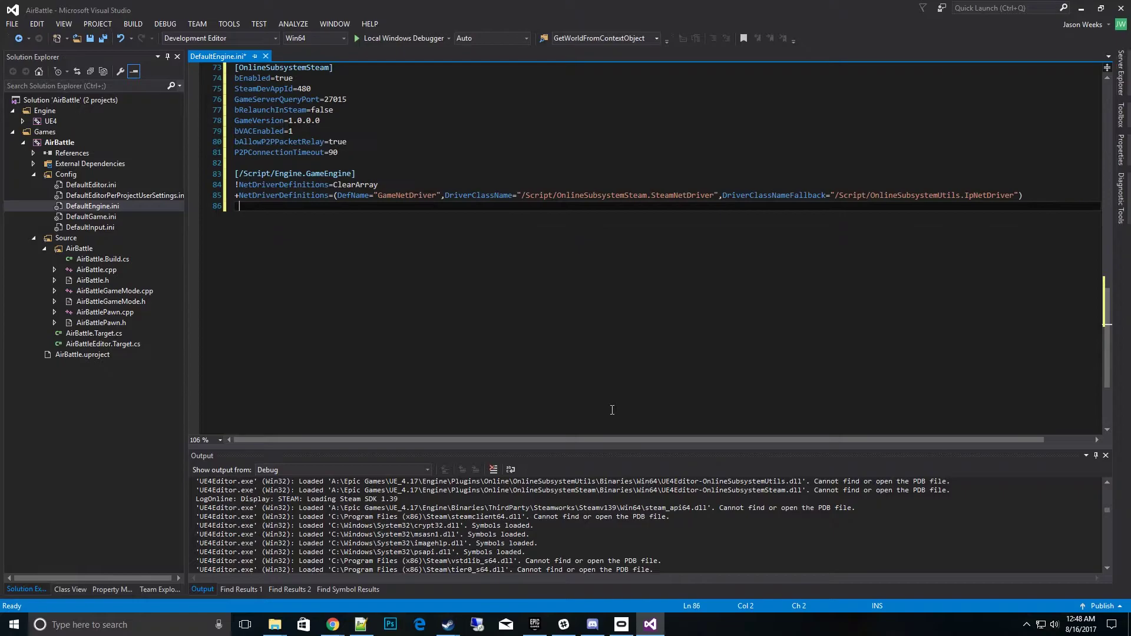
scroll(459, 272, "up", 5, "ctrl")
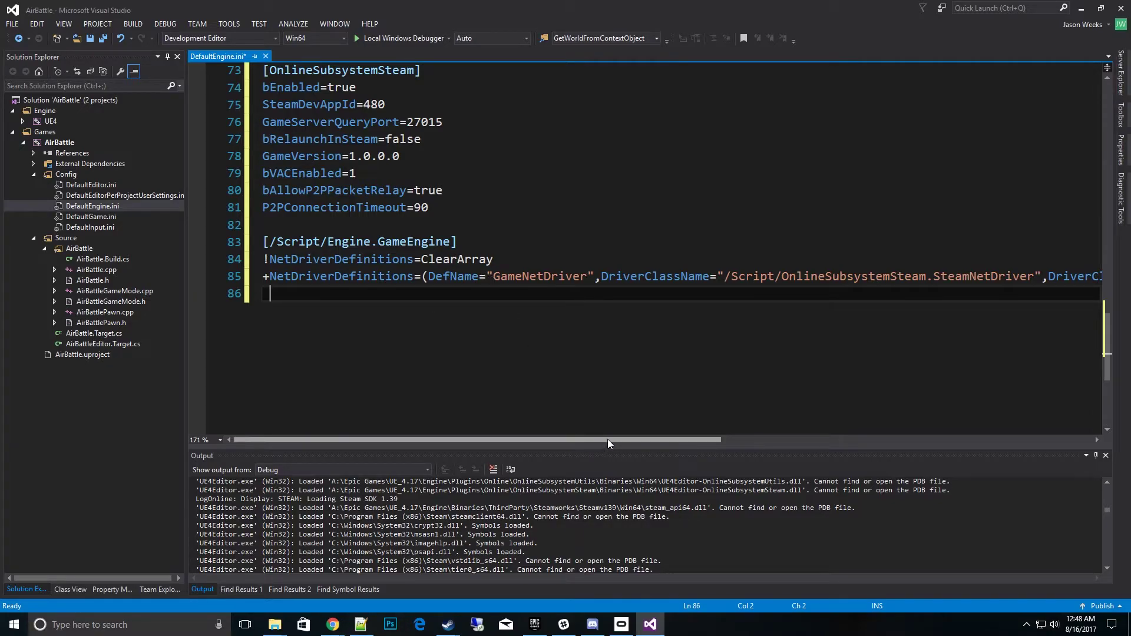
left_click_drag(607, 440, 548, 440)
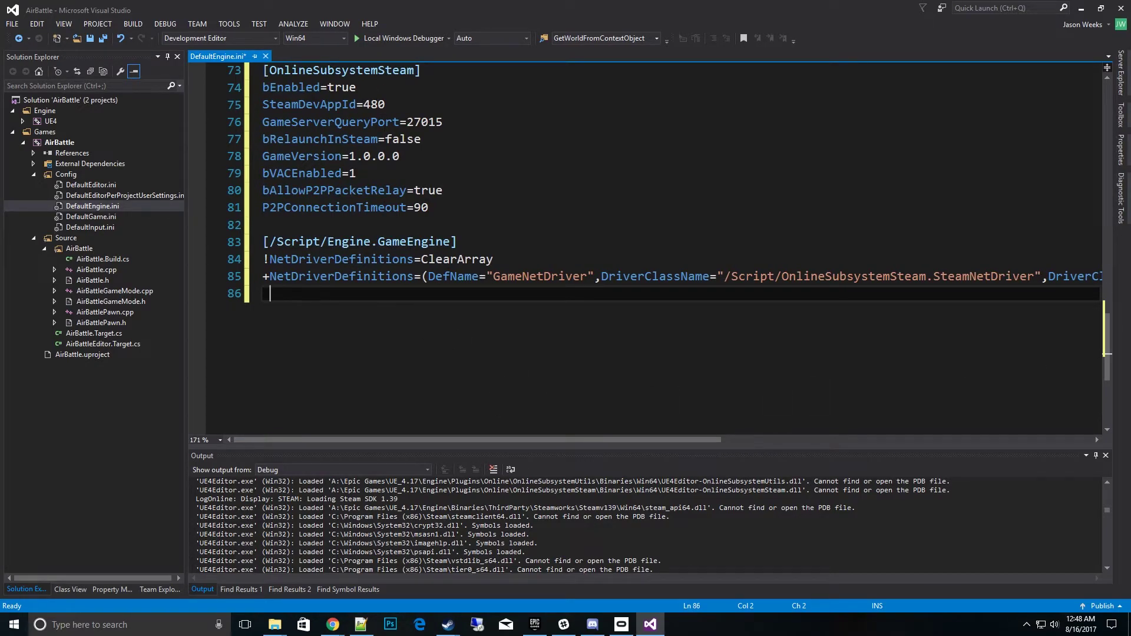
Step: Append an unindented [/Script/OnlineSubsystemSteam.SteamNetDriver] section with NetConnectionClassName="OnlineSubsystemSteam.SteamNetConnection" at the end of DefaultEngine.ini and save all files
key("alt+Tab")
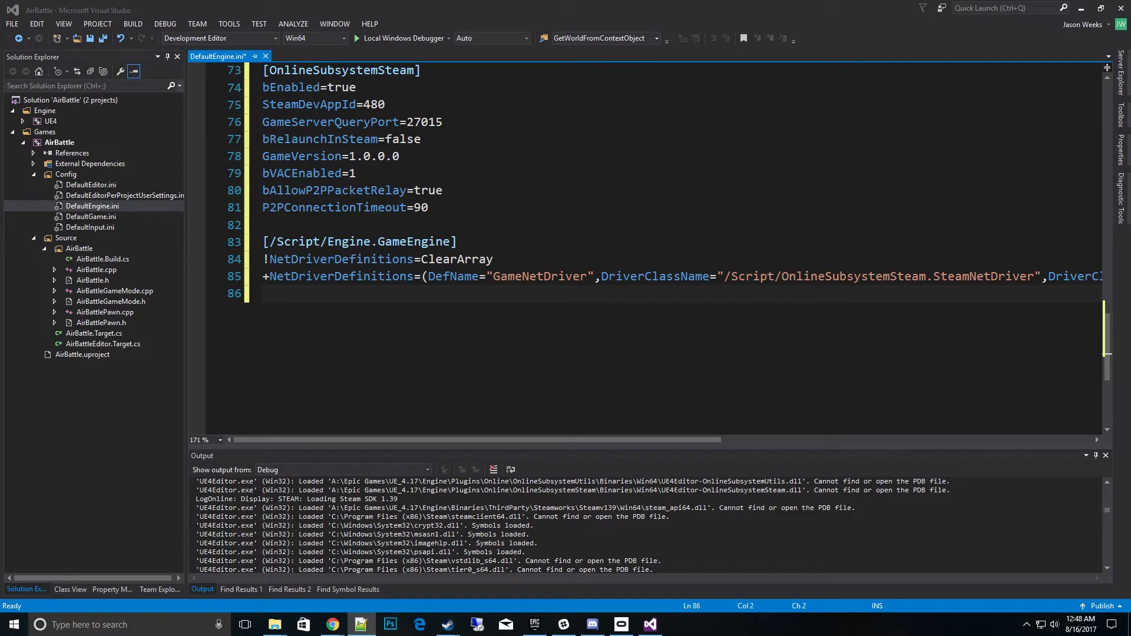
left_click(309, 313)
type("[/Script/OnlineSubsystemSteam.SteamNetDriver] NetConnectionClassName=\"OnlineSubsystemSteam.SteamNetConnection\"")
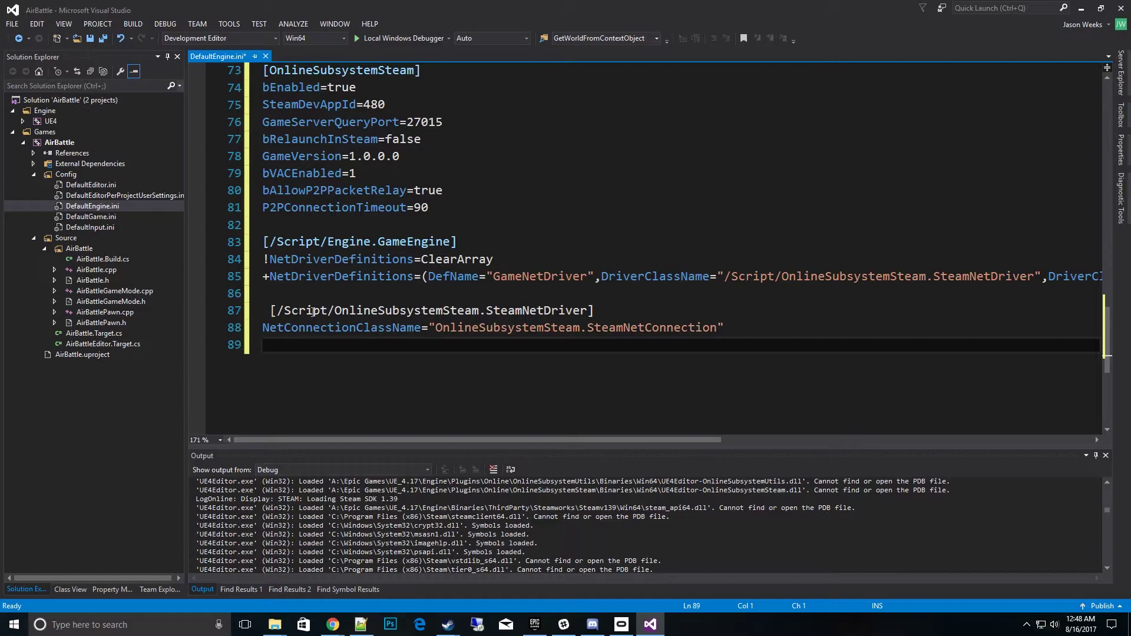
left_click(271, 311)
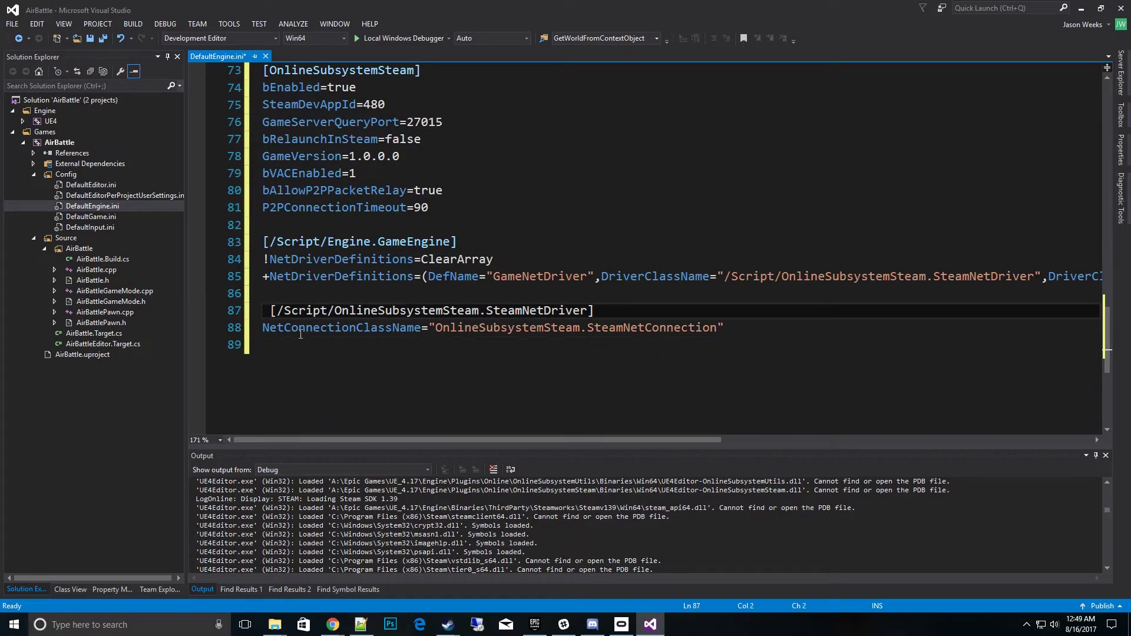
key("BackSpace")
left_click(380, 364)
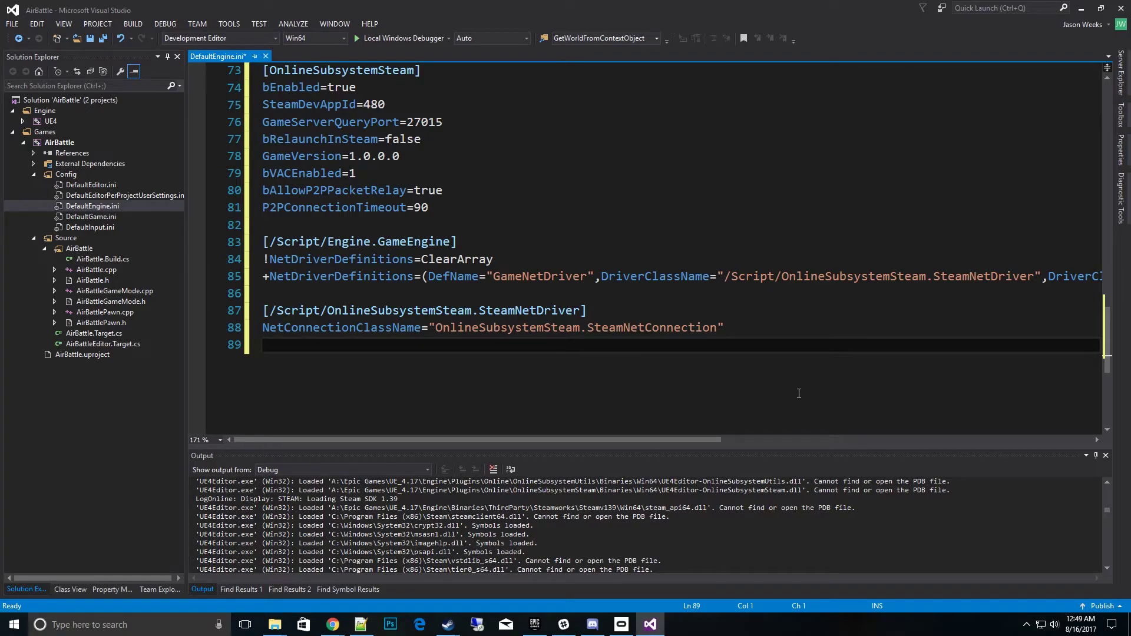
scroll(540, 368, "up", 2)
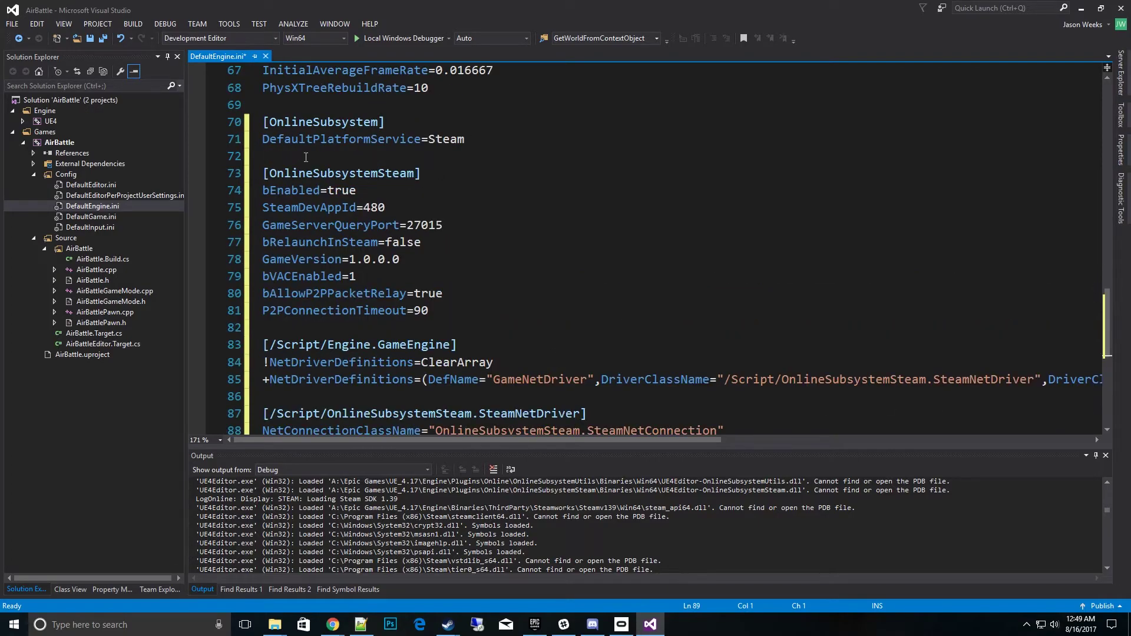
left_click(103, 39)
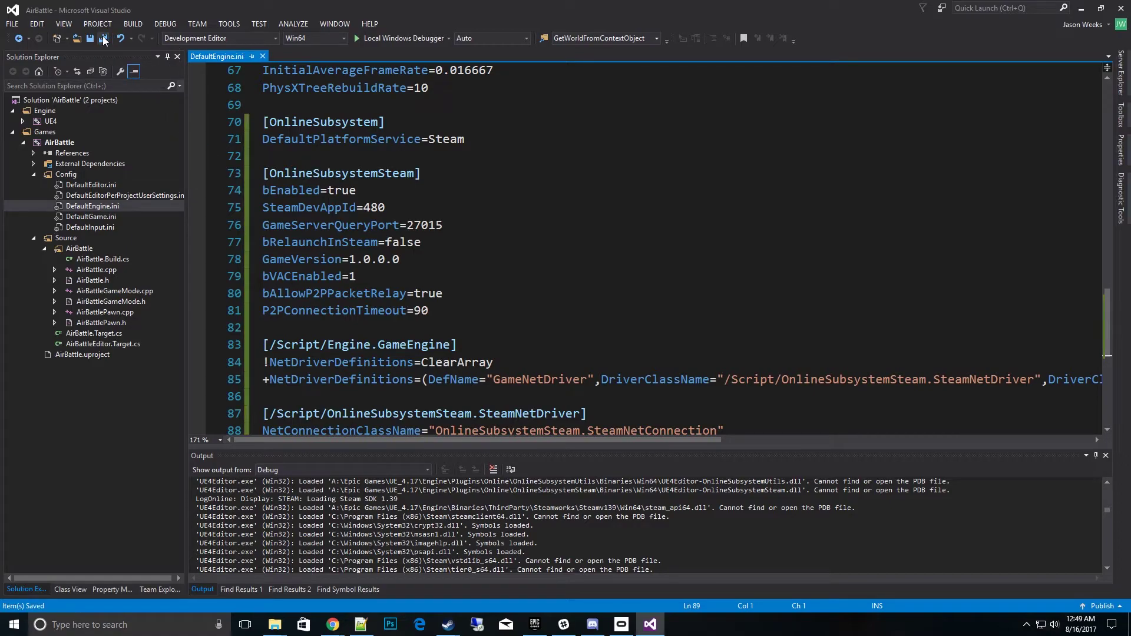
Step: Minimize Visual Studio and launch the game from AirBattle.uproject in the File Explorer project folder
left_click(1082, 8)
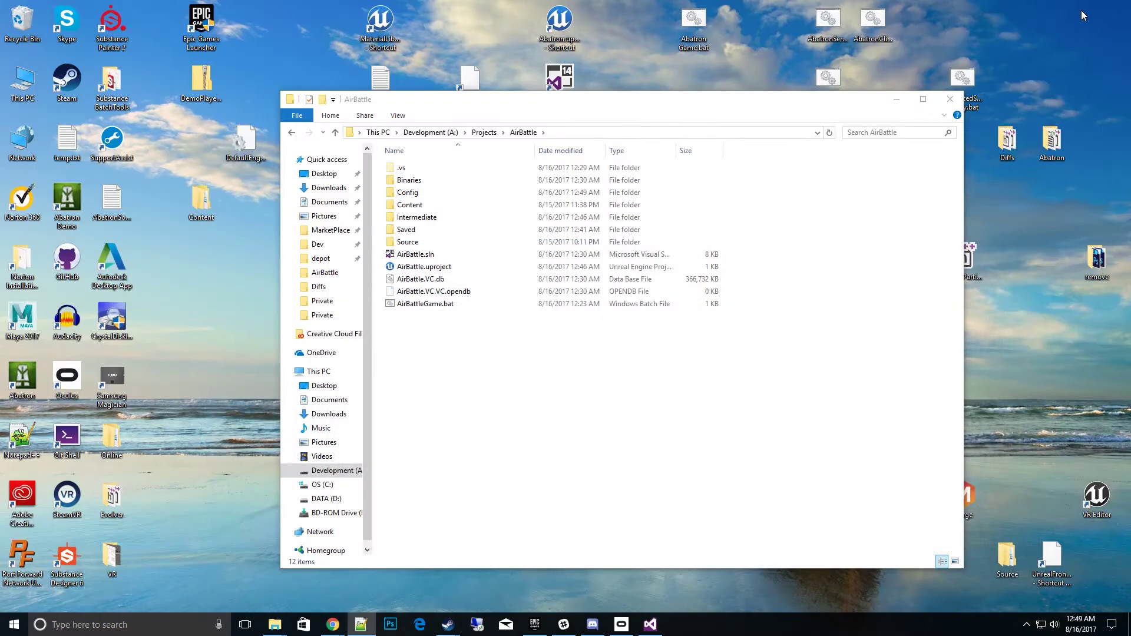
right_click(444, 268)
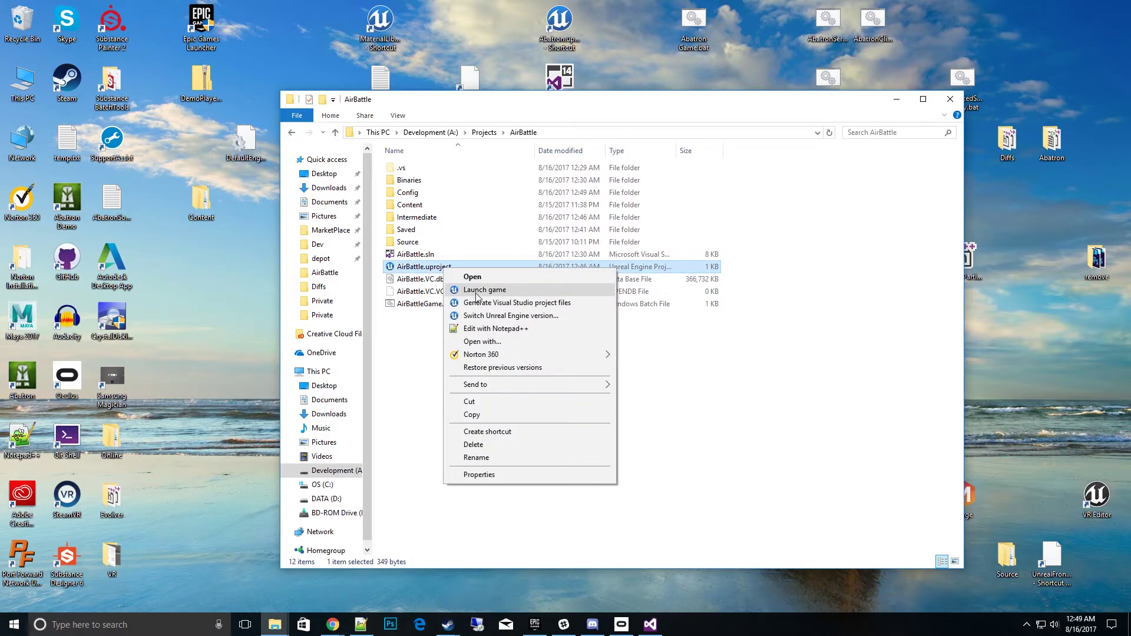
left_click(477, 290)
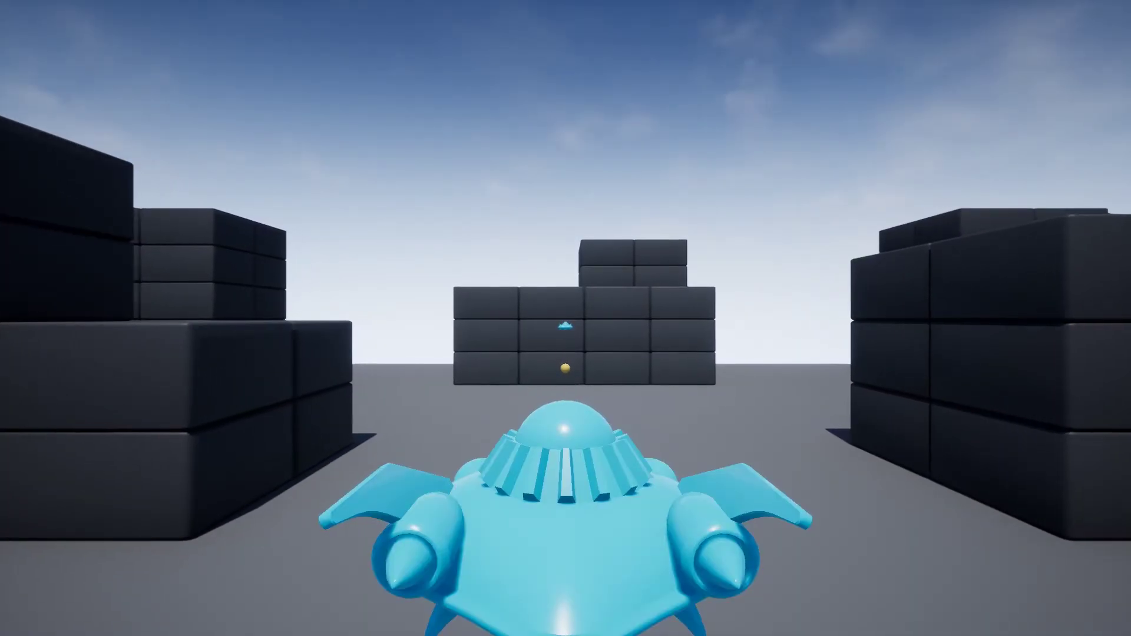
Step: Fly the ship around briefly in the running game and open the Steam overlay to test the integration
key("d")
key("s")
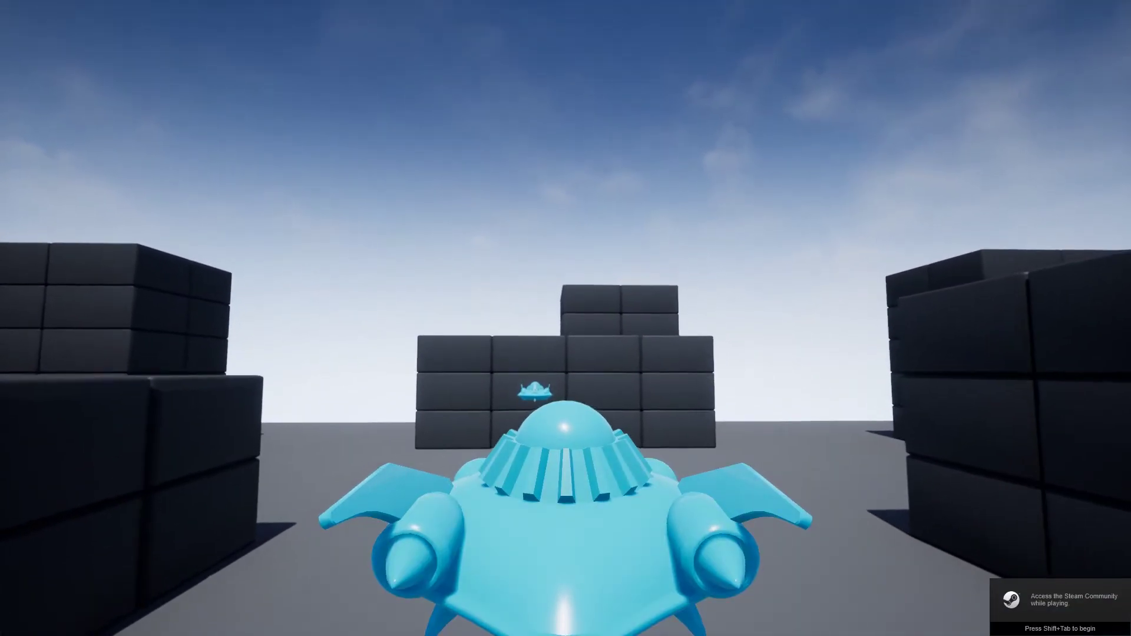
key("a")
key("s")
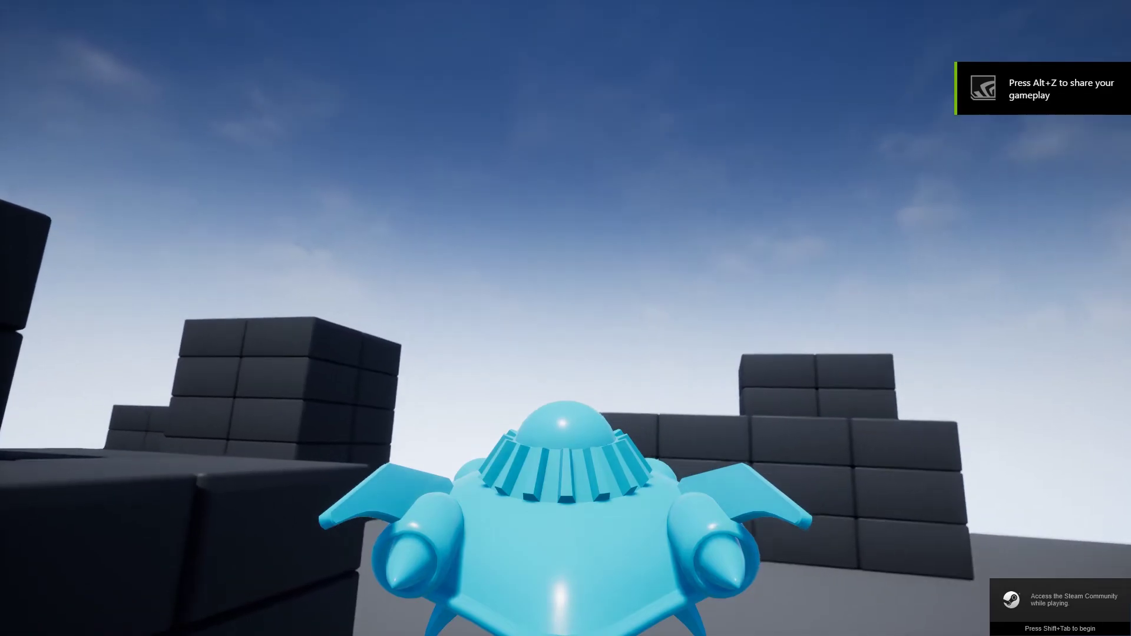
key("w")
key("d")
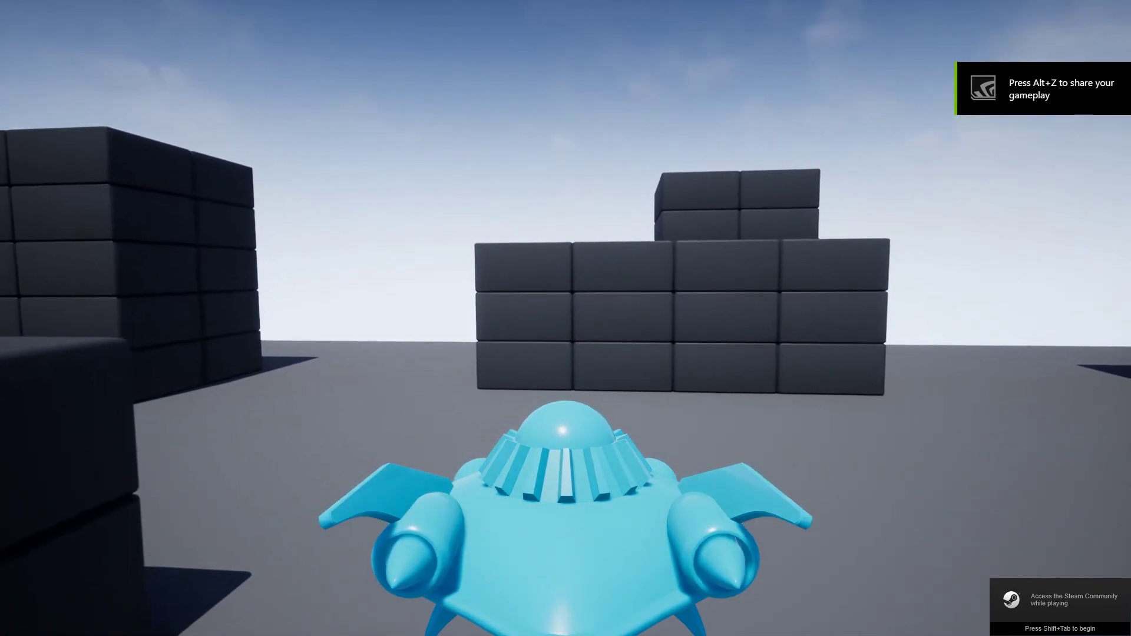
key("shift+Tab")
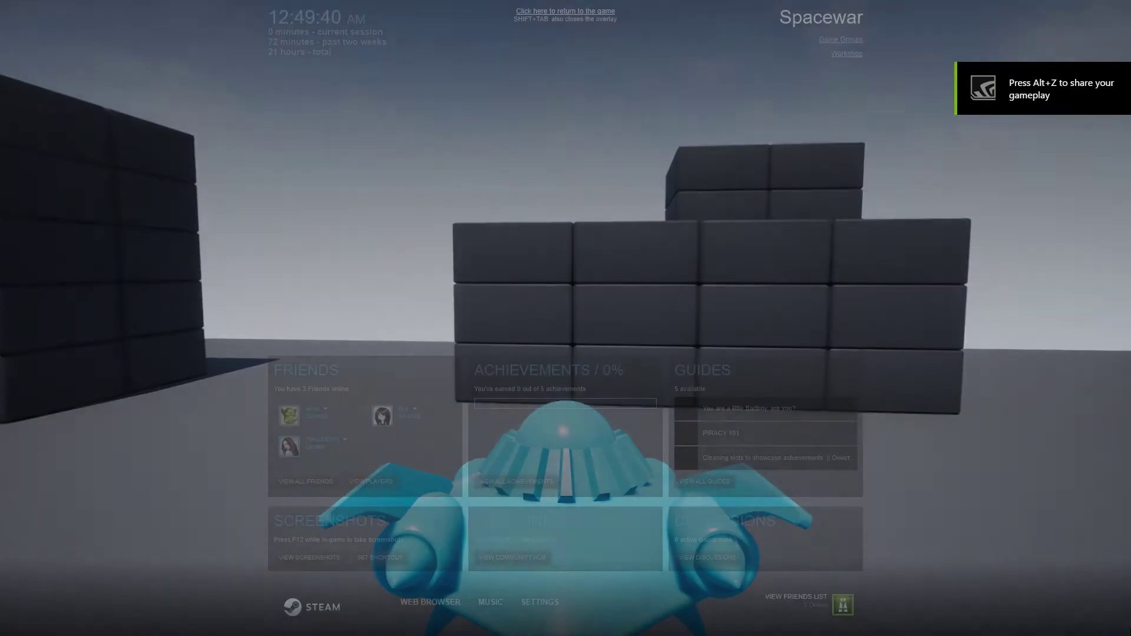